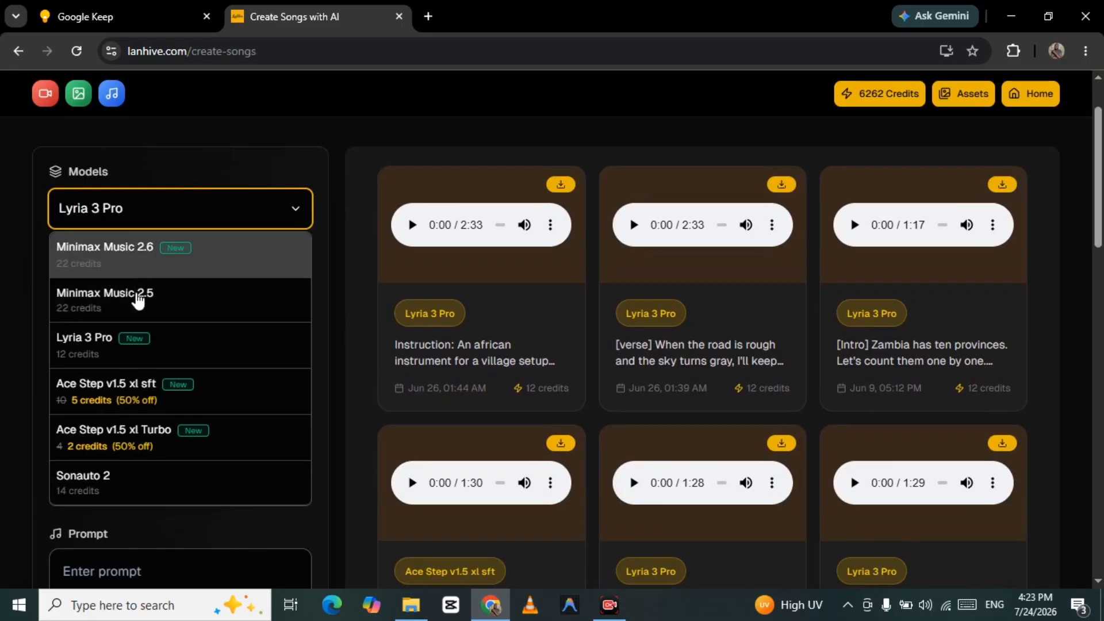
Select the Lyria 3 Pro model and paste the lake song lyrics with verse and chorus tags into the prompt
click(154, 217)
click(168, 297)
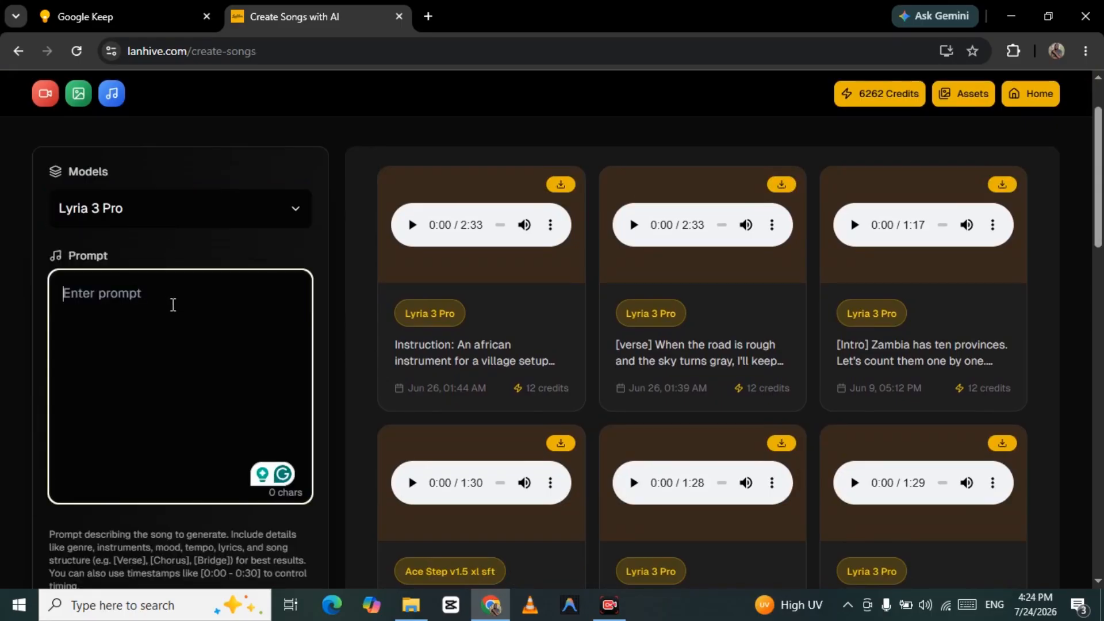
key(ctrl+v)
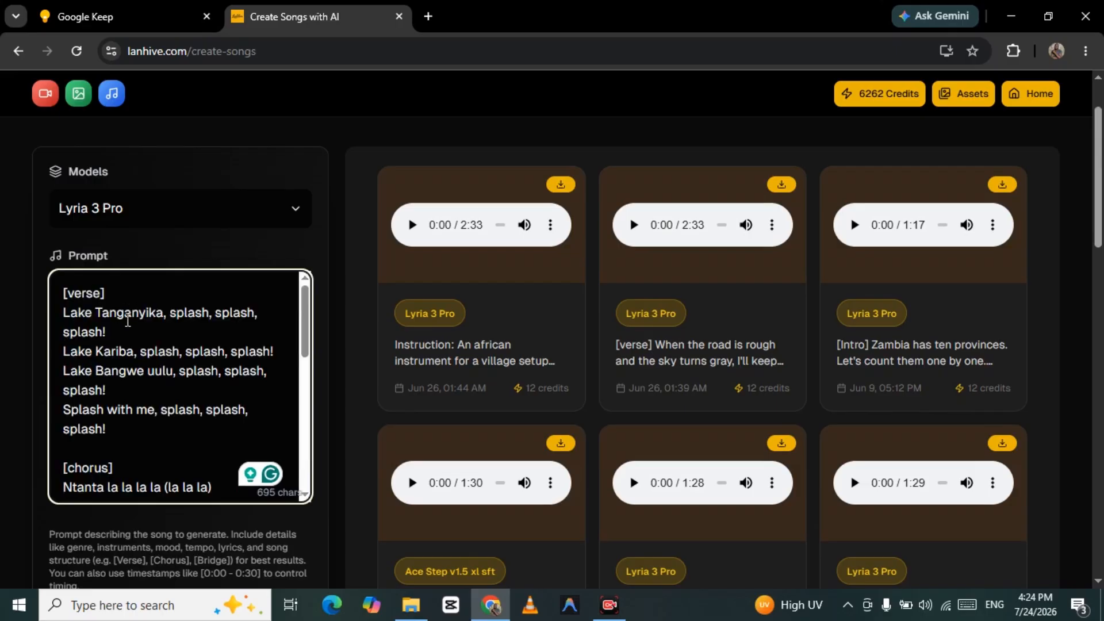
Review the section tags, such as [verse], throughout the pasted lyrics and the settings below the prompt
drag(64, 293, 120, 298)
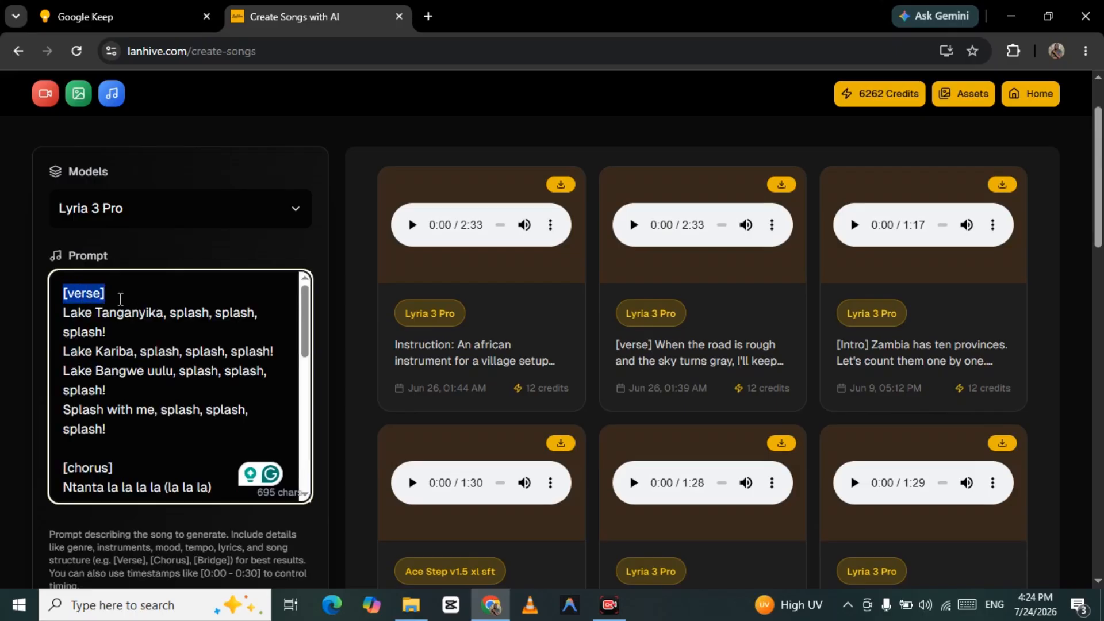
scroll(121, 339, down, 5)
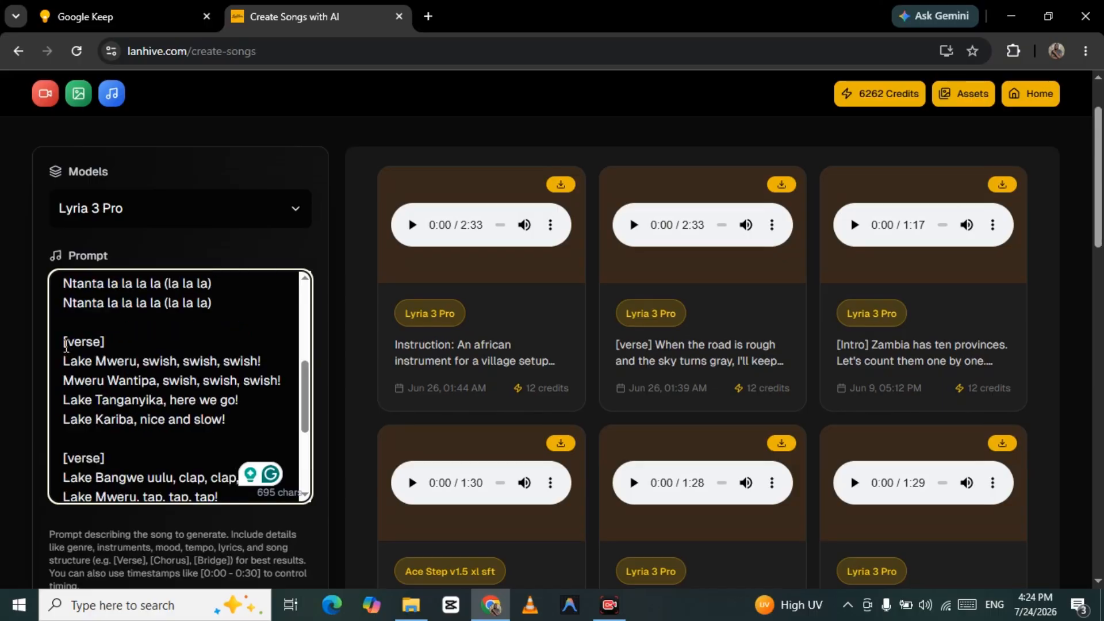
drag(65, 345, 98, 345)
scroll(114, 368, down, 3)
scroll(127, 377, up, 6)
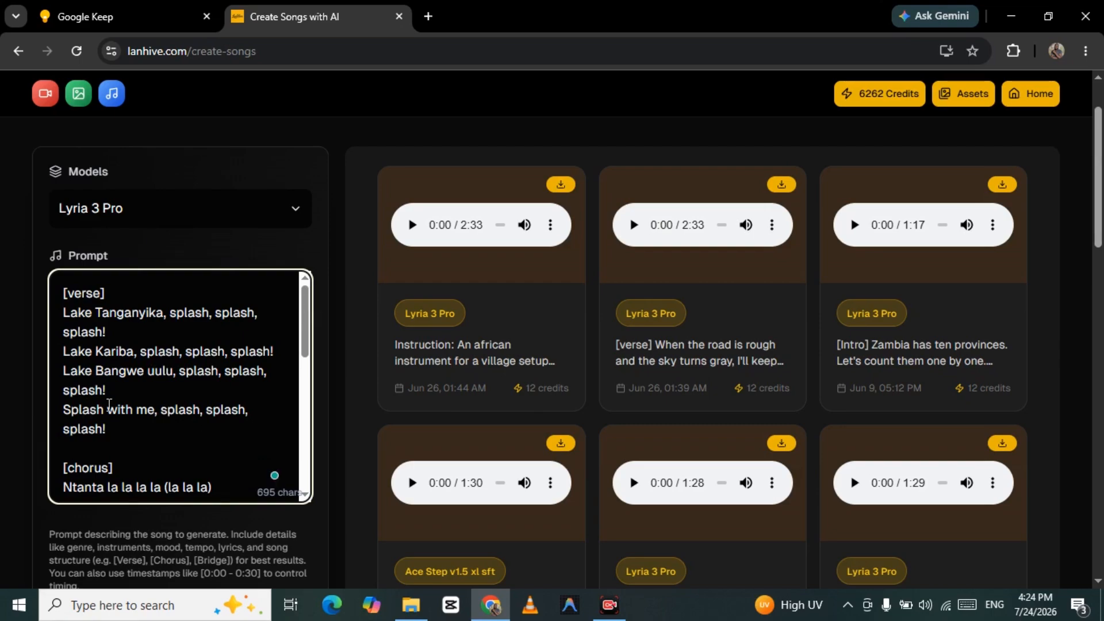
scroll(36, 433, down, 3)
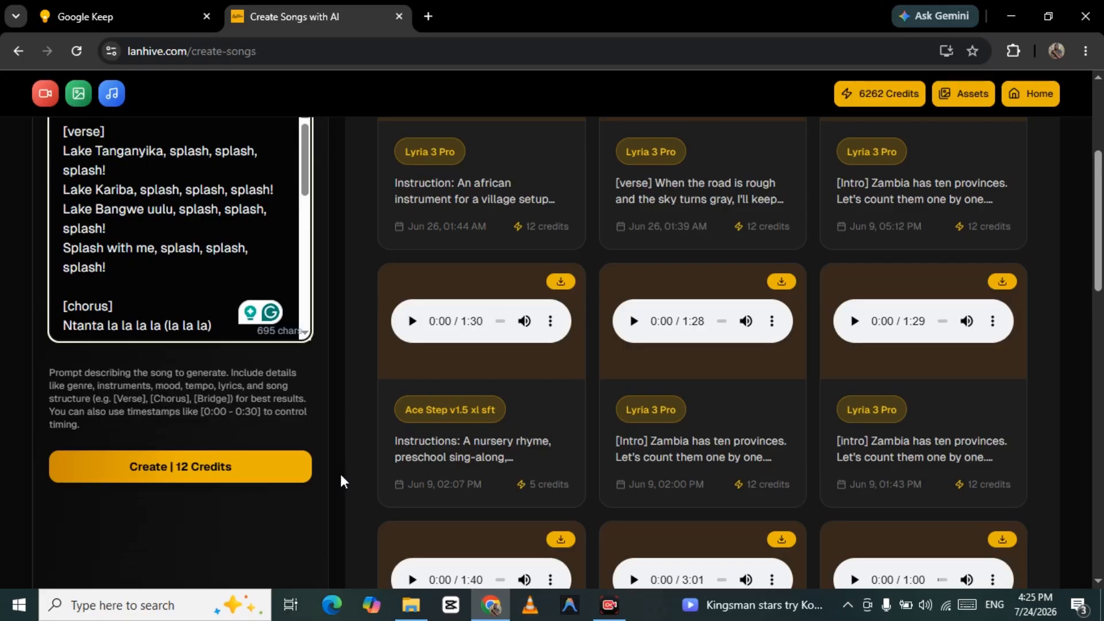
Open the Audio Trimmer and preview the song Lanhive-song.mp3
scroll(340, 459, up, 5)
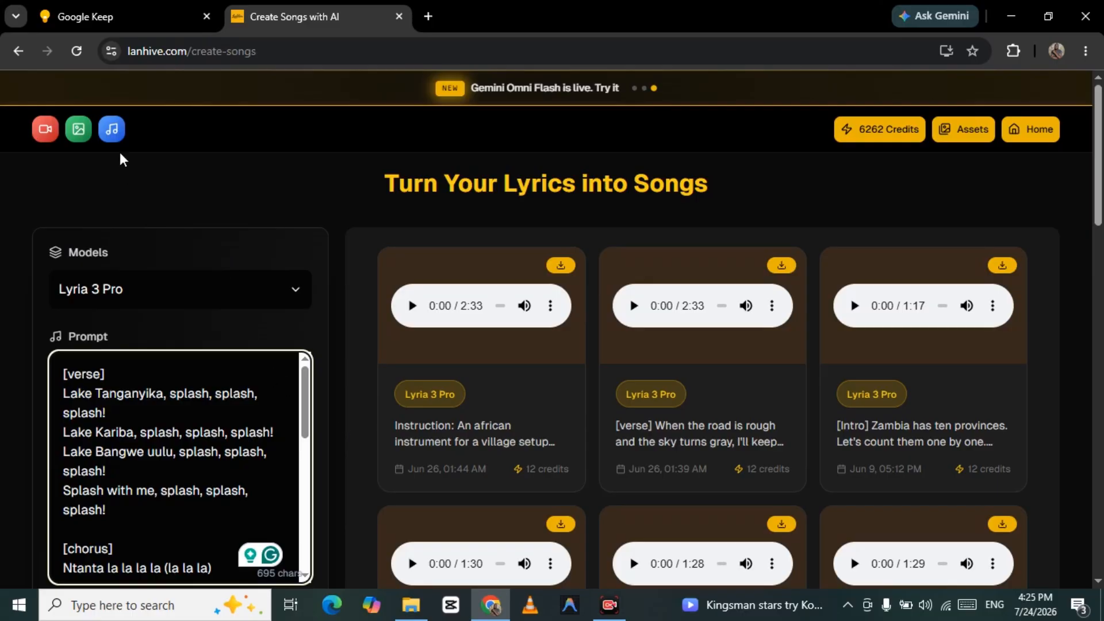
click(115, 133)
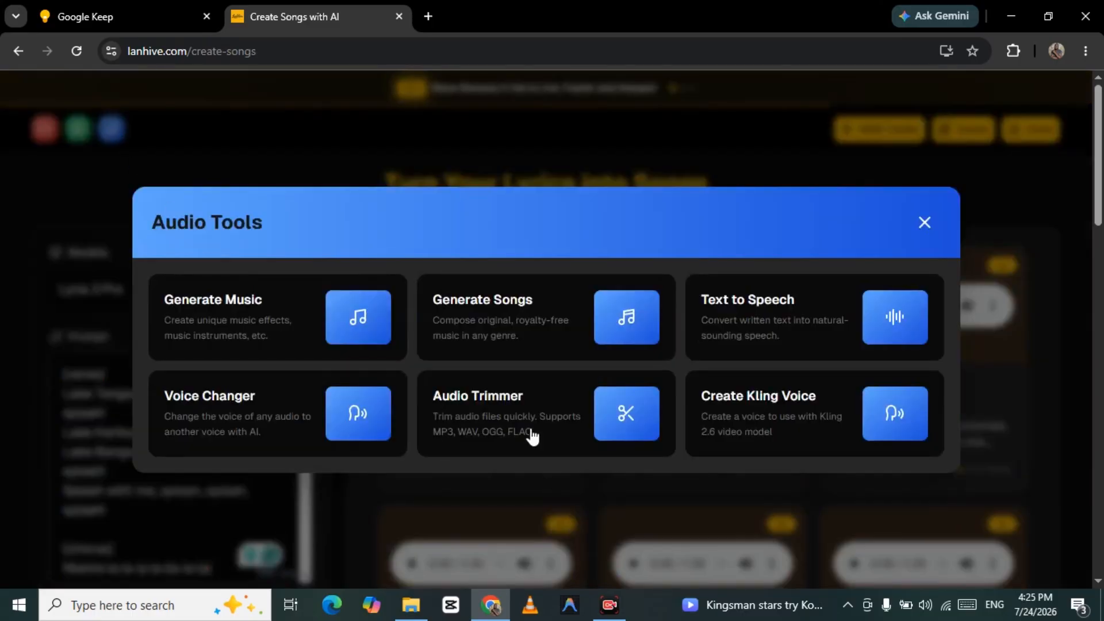
click(488, 413)
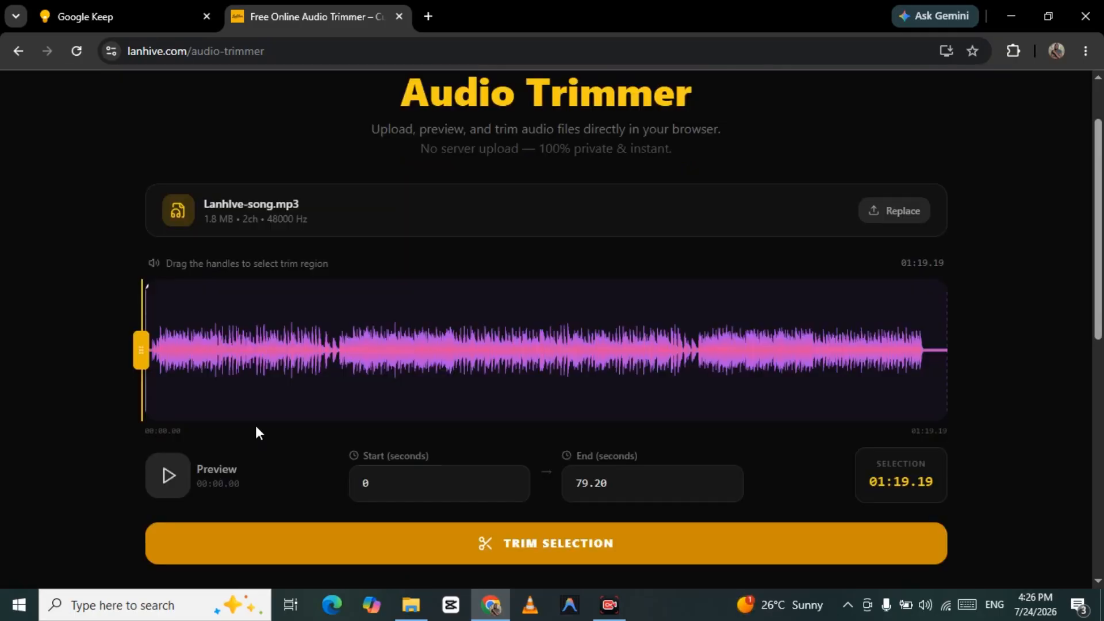
click(168, 483)
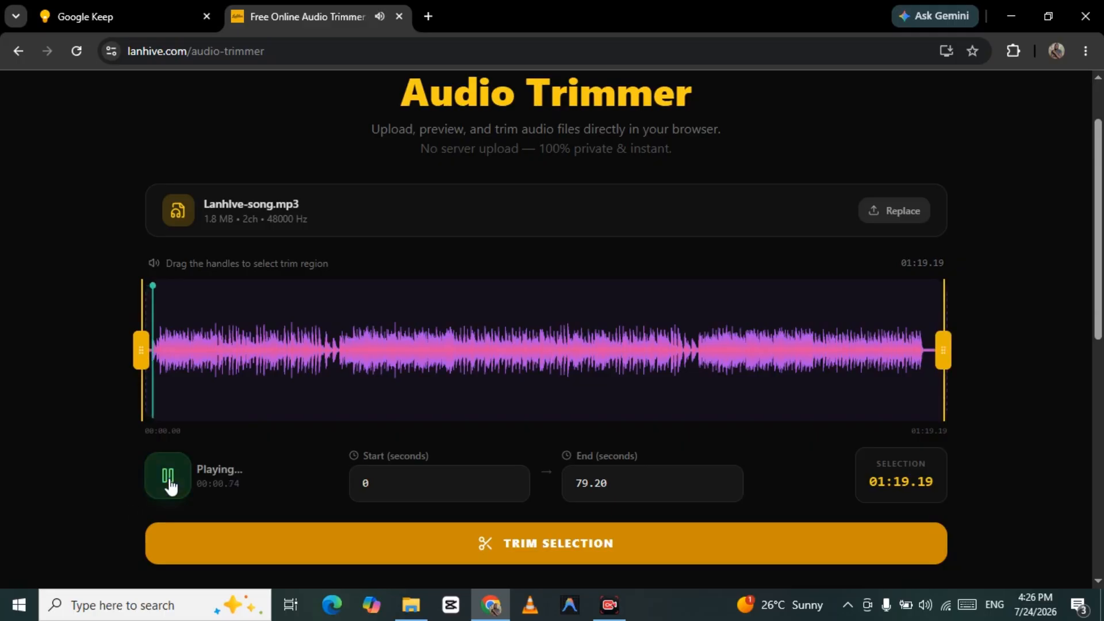
click(168, 483)
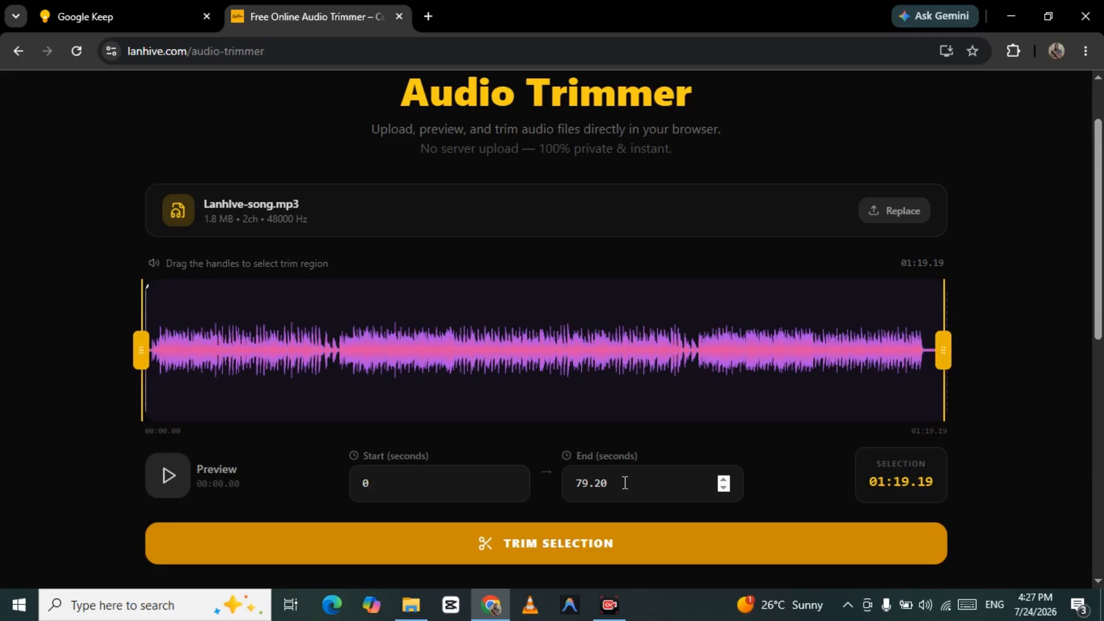
Trim the song to its first 10 seconds by setting the end to 10, and play the trimmed clip
drag(625, 483, 564, 483)
text(1)
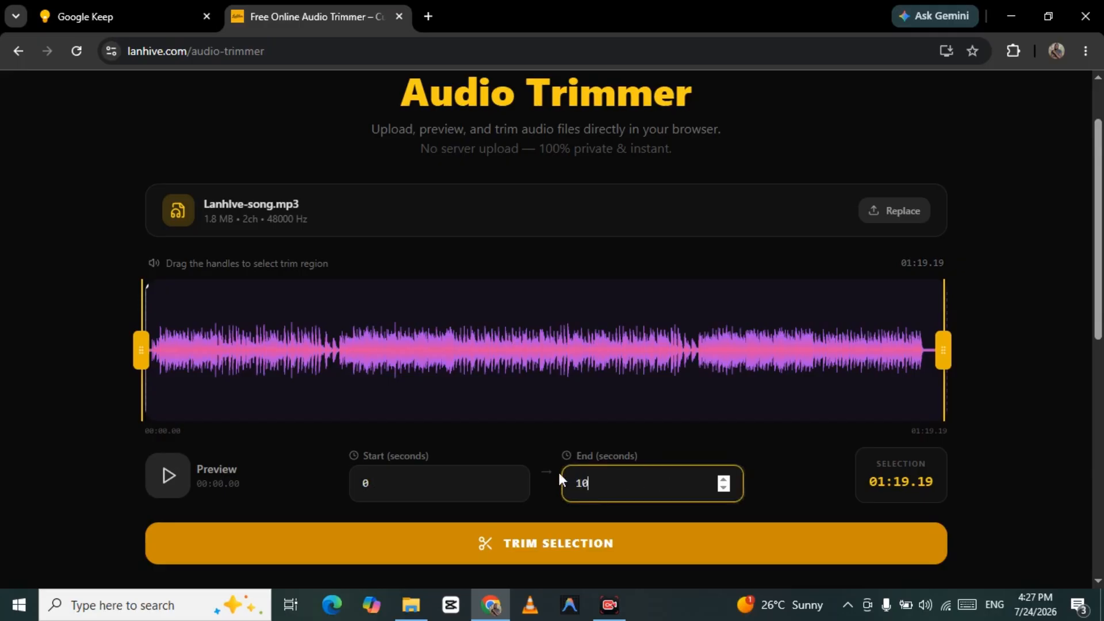
text(0)
key(Return)
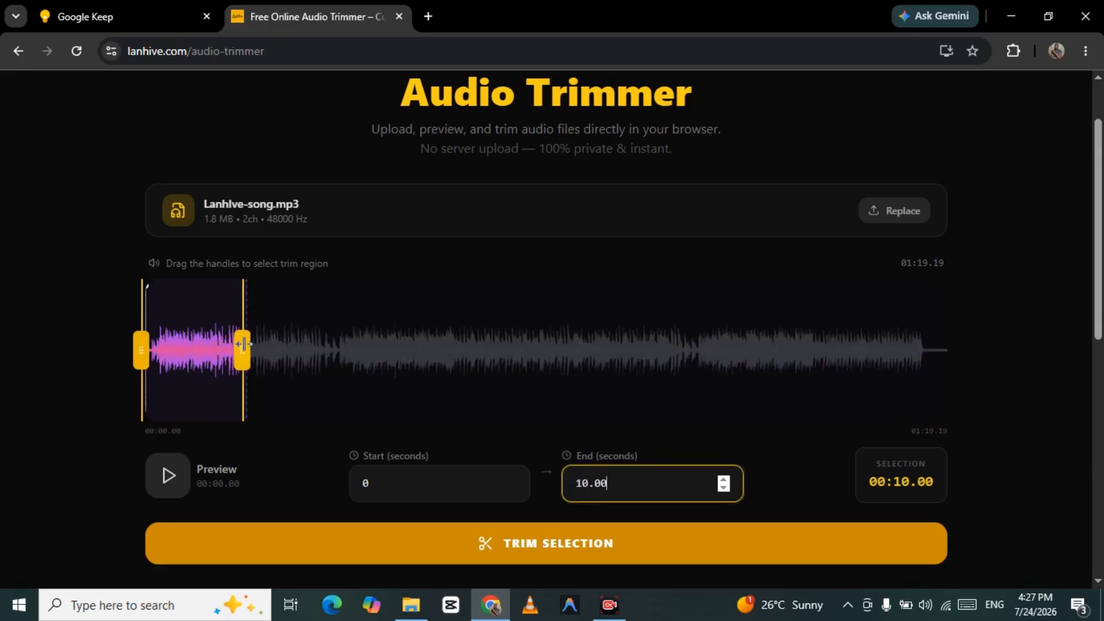
scroll(285, 463, down, 1)
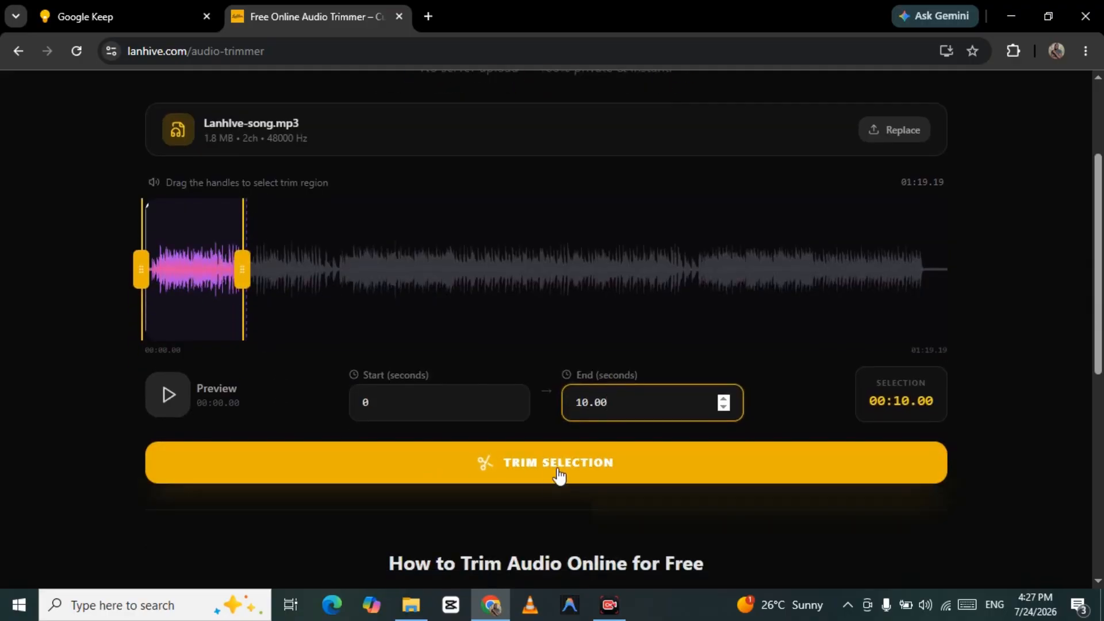
click(537, 475)
scroll(537, 478, down, 1)
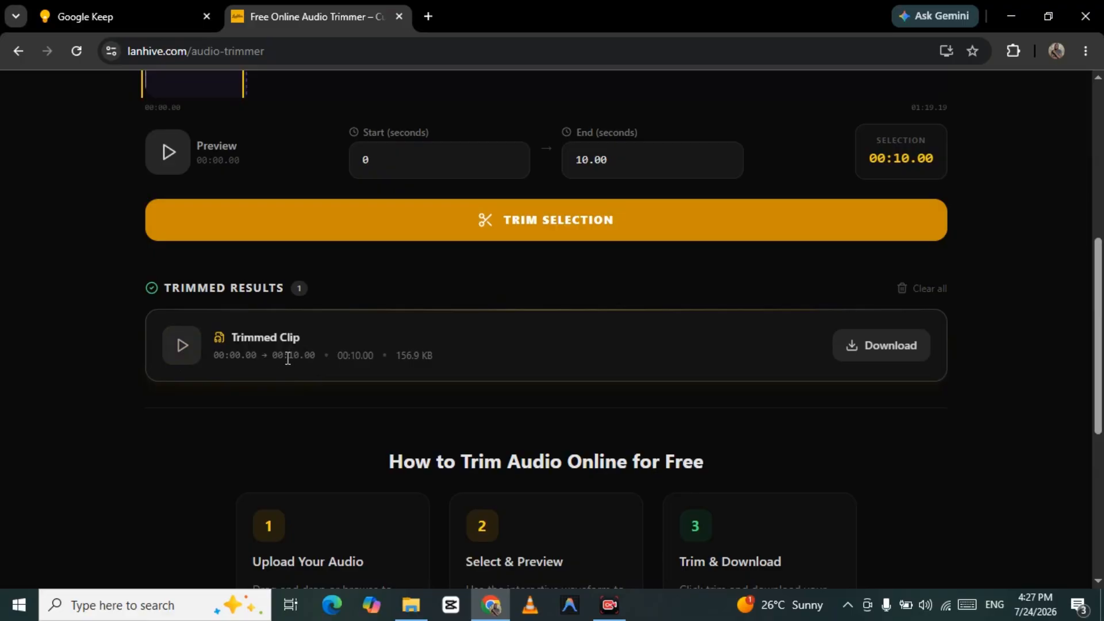
click(183, 347)
Trim a second clip from the song, starting at 10 seconds and ending at 20 seconds
scroll(665, 399, up, 3)
drag(625, 320, 571, 320)
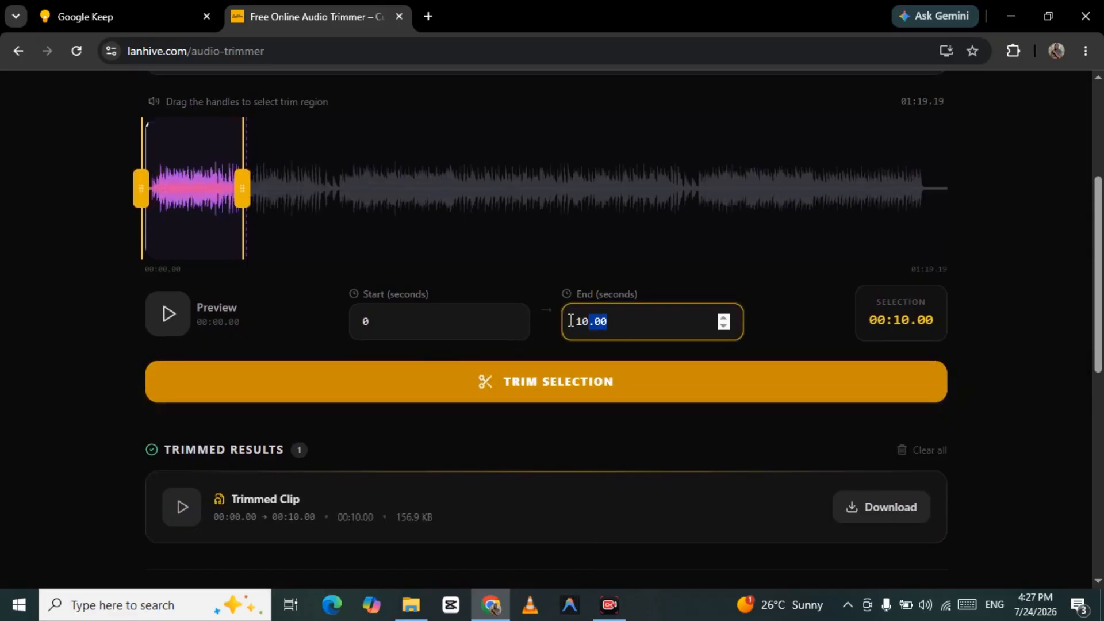
text(20)
drag(409, 322, 340, 323)
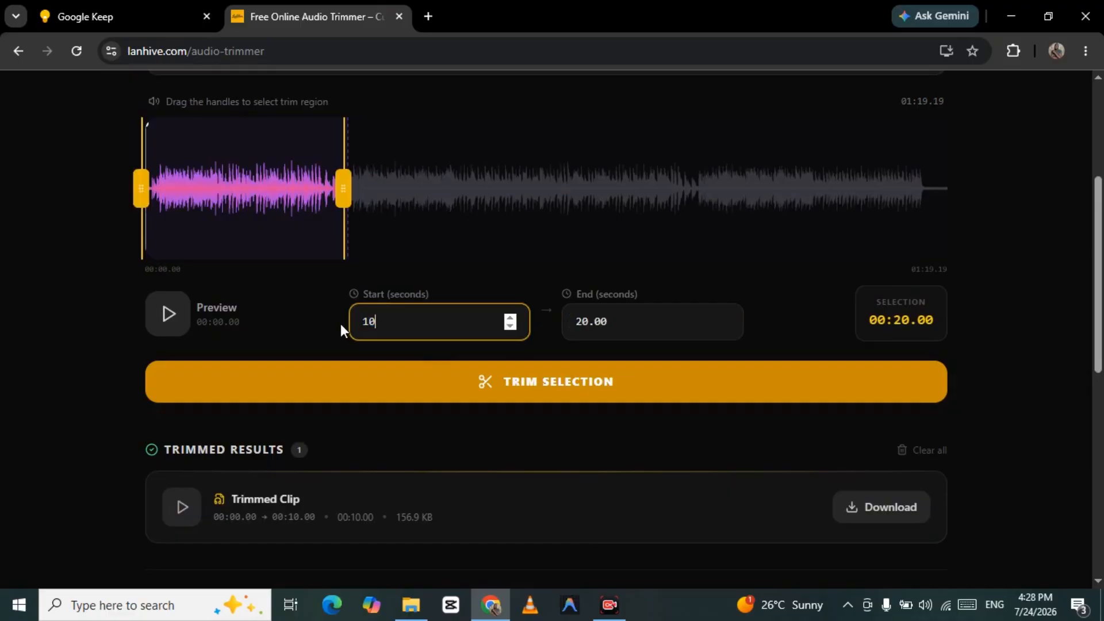
text(10)
key(Return)
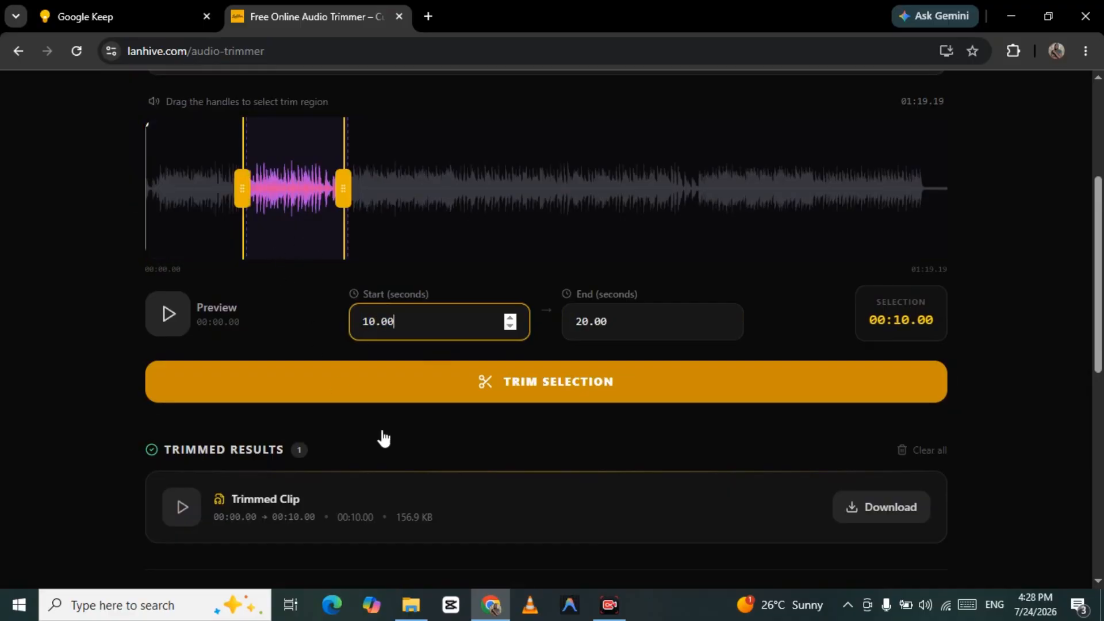
click(566, 396)
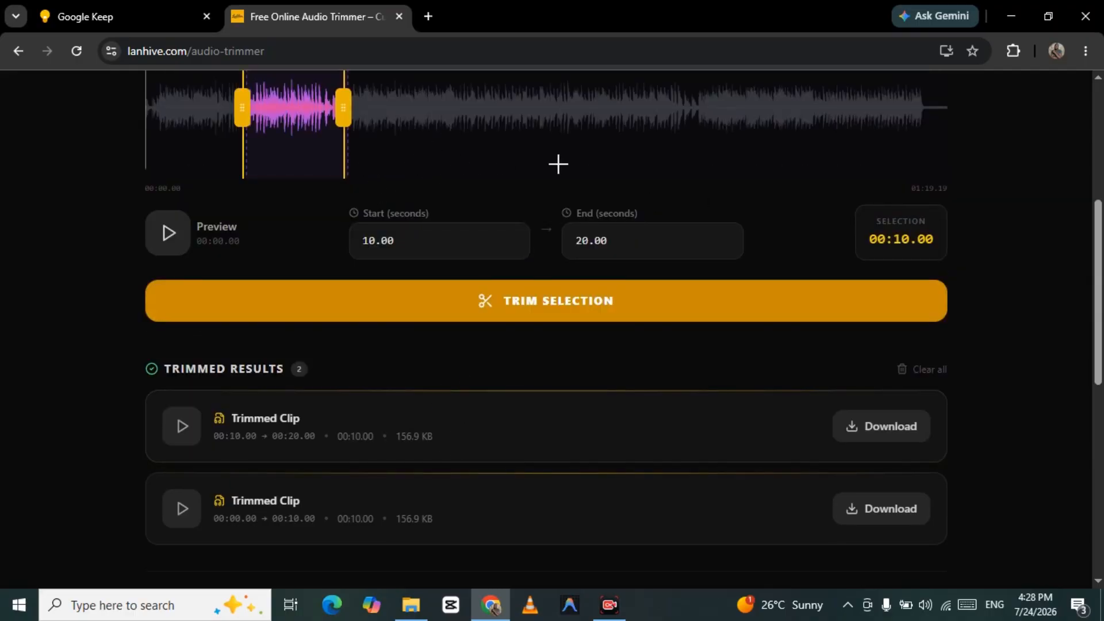
Open the Create Photos tool and choose the GPT Image-2.0 model with a 16:9 aspect ratio
scroll(299, 320, up, 1)
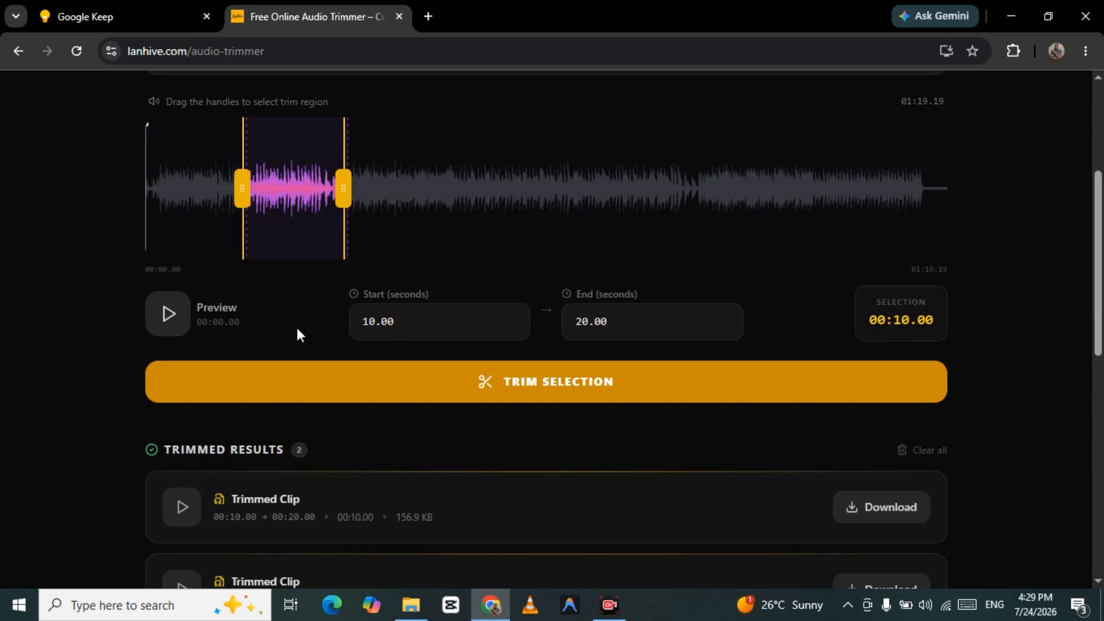
scroll(297, 330, up, 3)
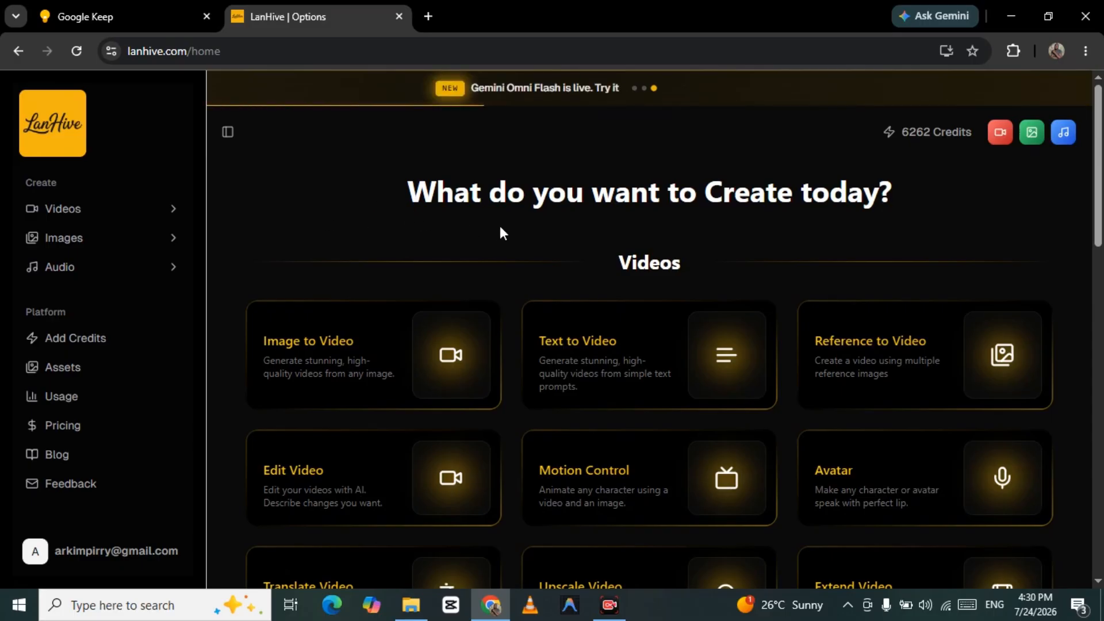
scroll(499, 230, down, 8)
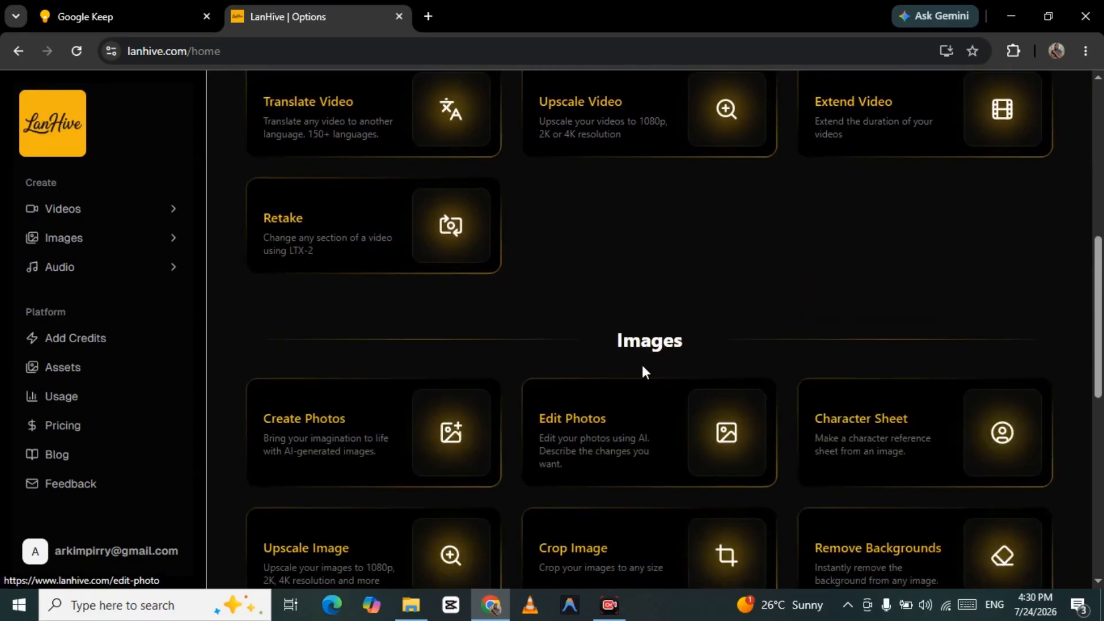
click(405, 446)
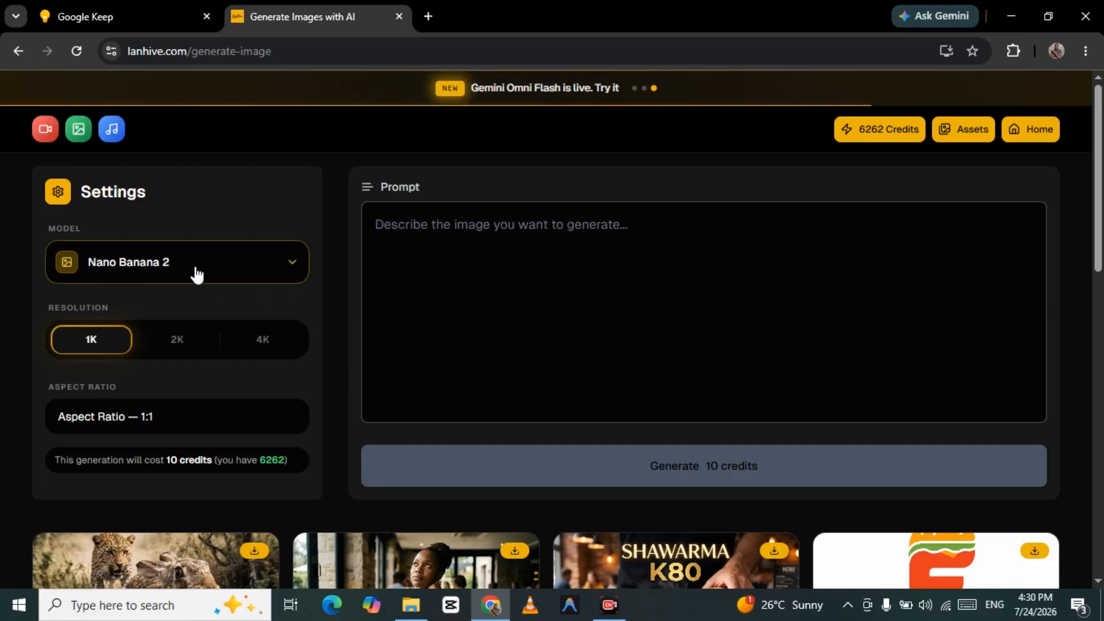
click(219, 274)
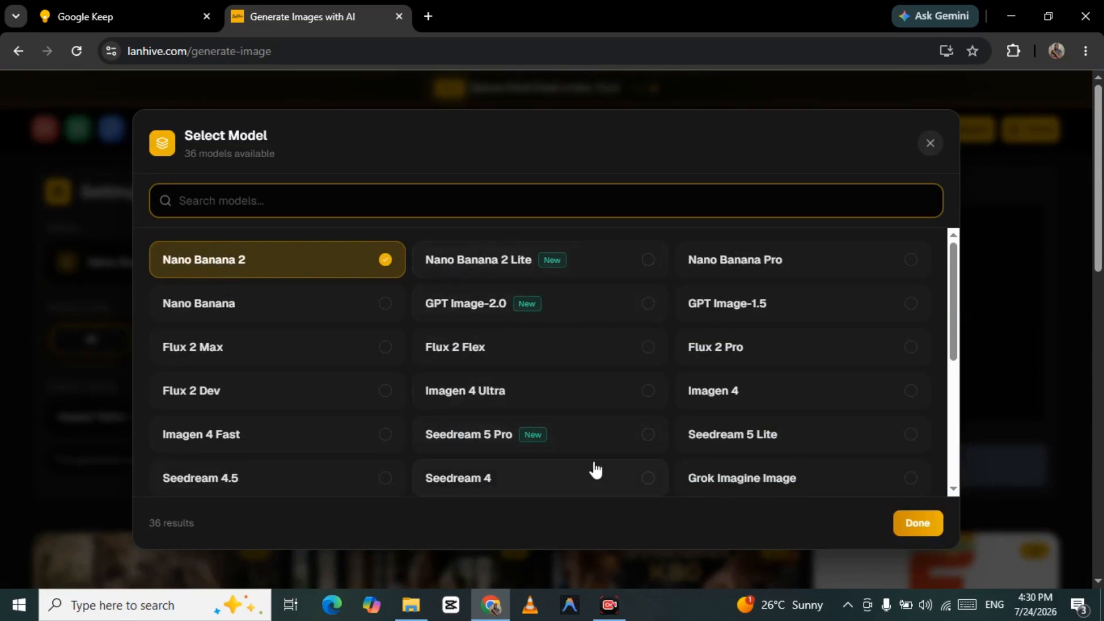
click(551, 316)
click(251, 340)
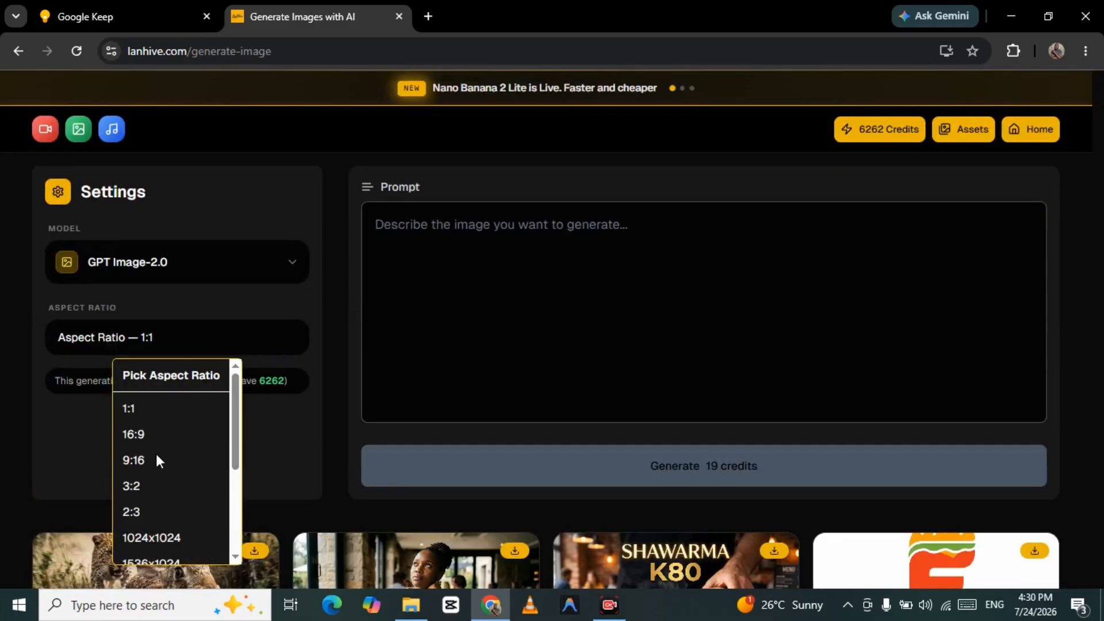
click(142, 434)
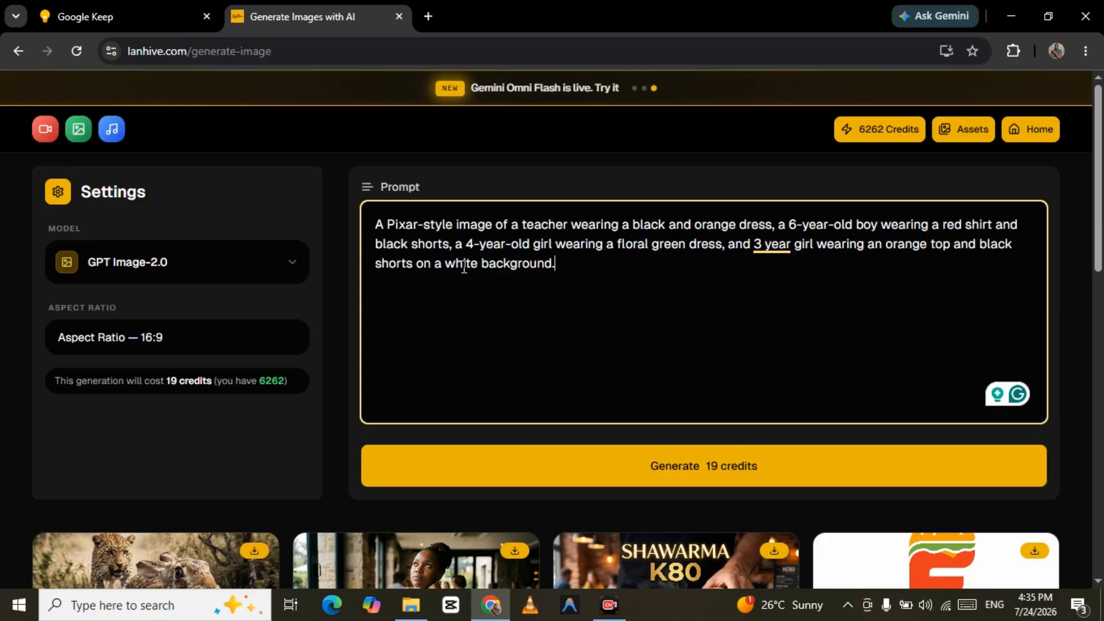
Highlight the white background wording at the end of the image prompt
drag(445, 265, 578, 266)
click(516, 343)
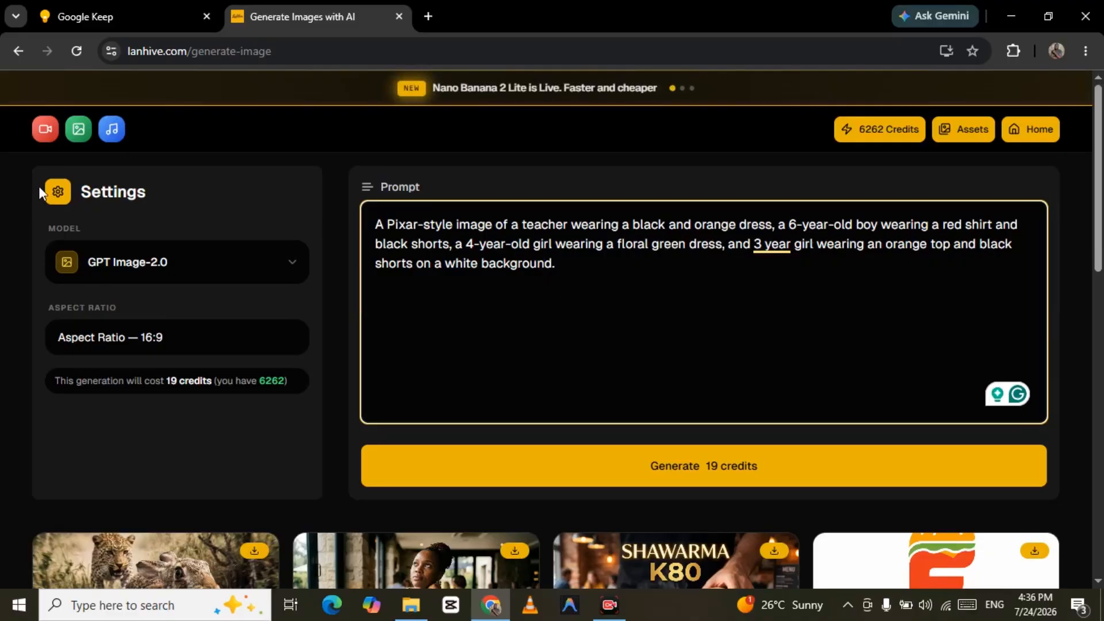
Open Edit Photos and enter the prompt "The boy wearing a red shirt is playing with the girl wearing a floral green dress by the lake."
click(79, 131)
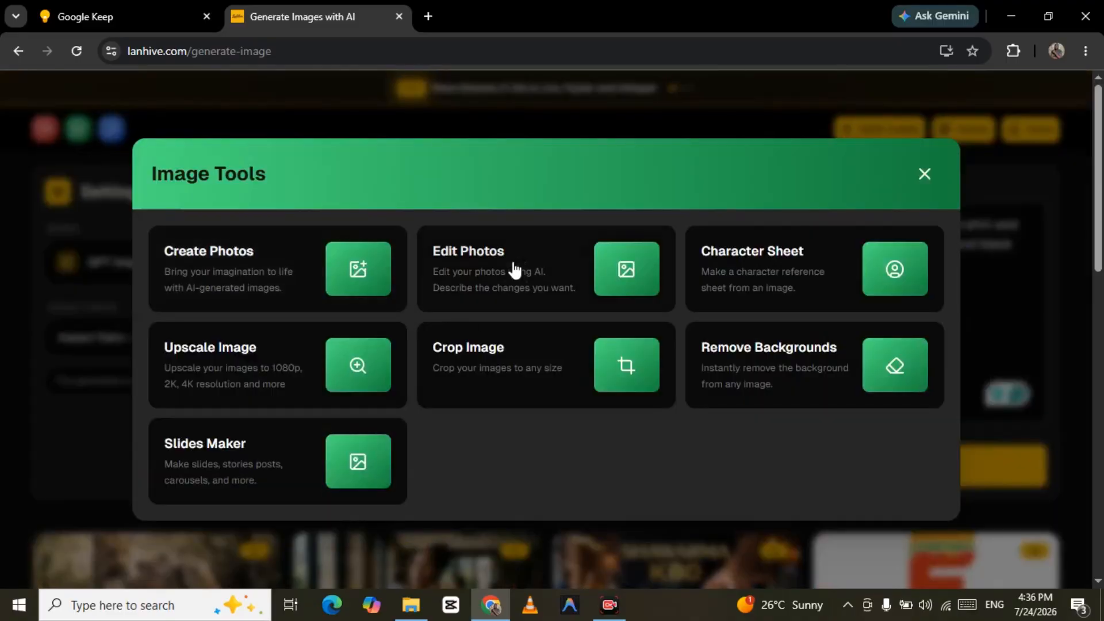
click(489, 278)
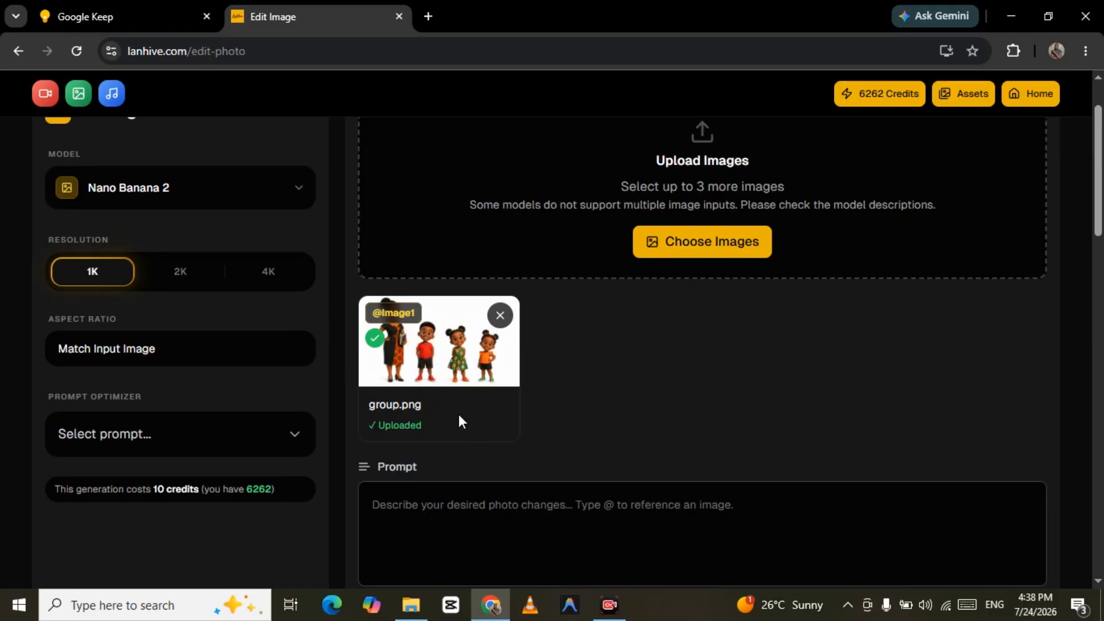
click(441, 507)
text(The boy wearing a red shirt is playing with the girl wearing a floral green dress by the lake.)
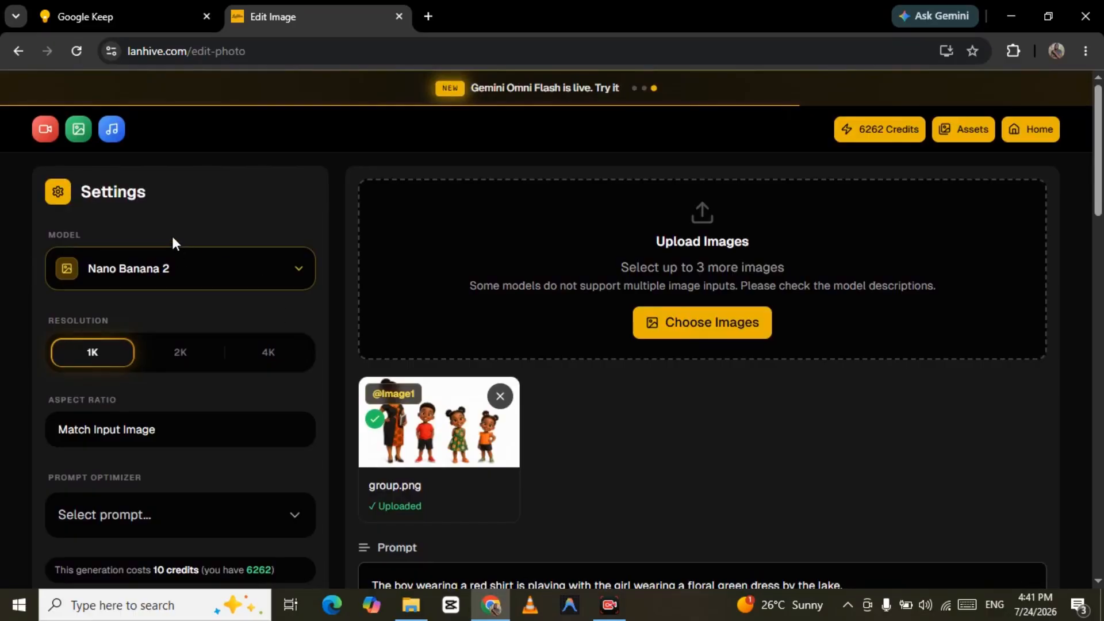
Open the Avatar video tool and choose the Pruna AI Avatar model
click(45, 133)
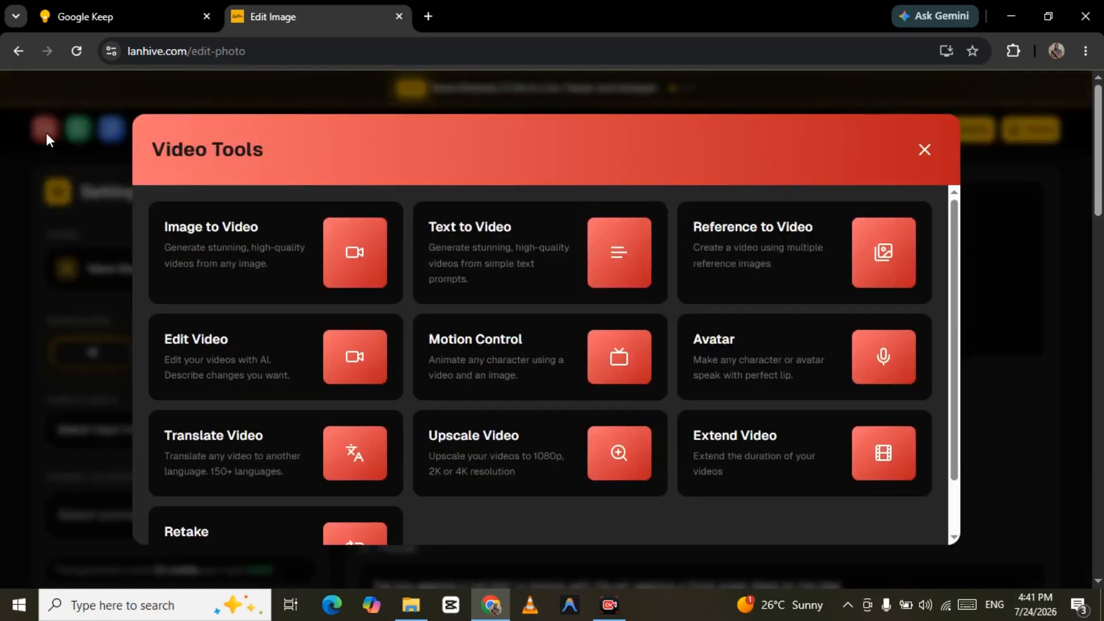
click(723, 359)
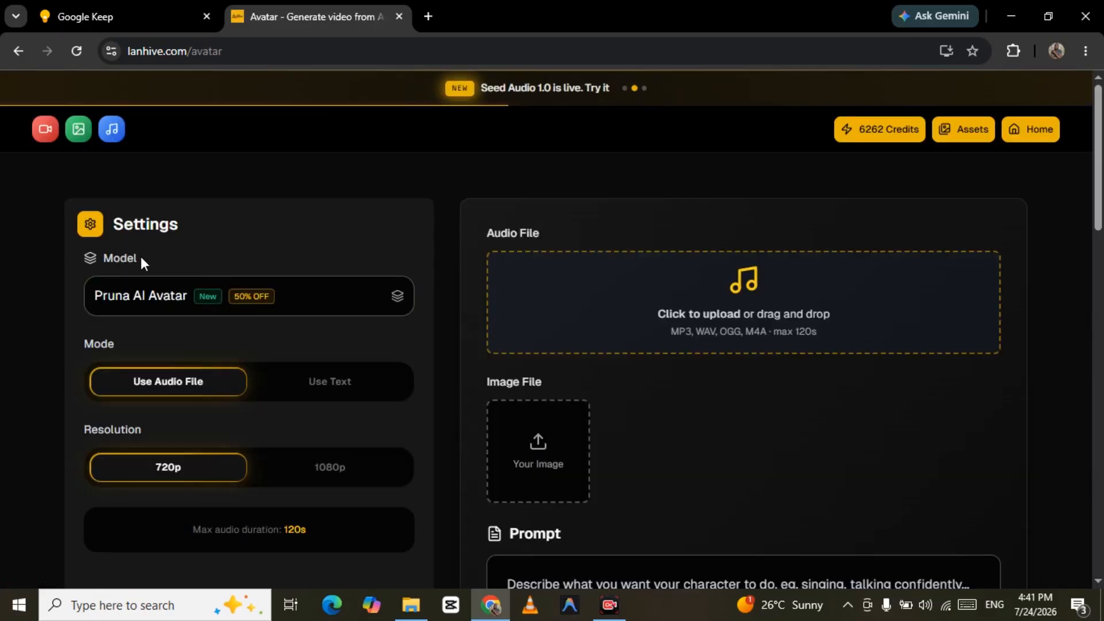
click(152, 302)
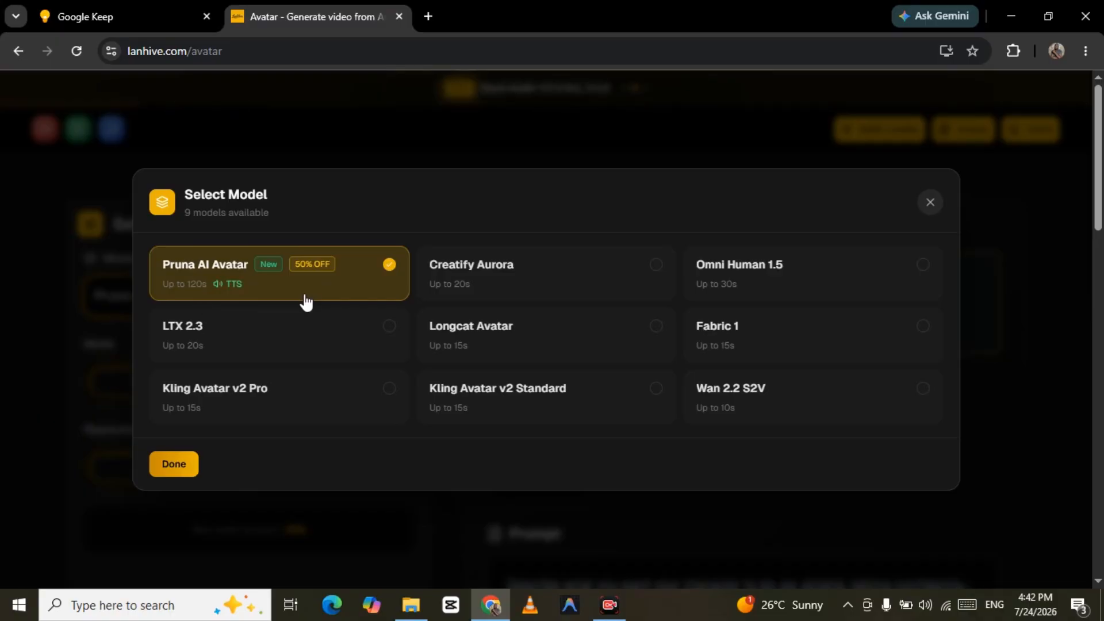
click(336, 296)
scroll(80, 264, down, 1)
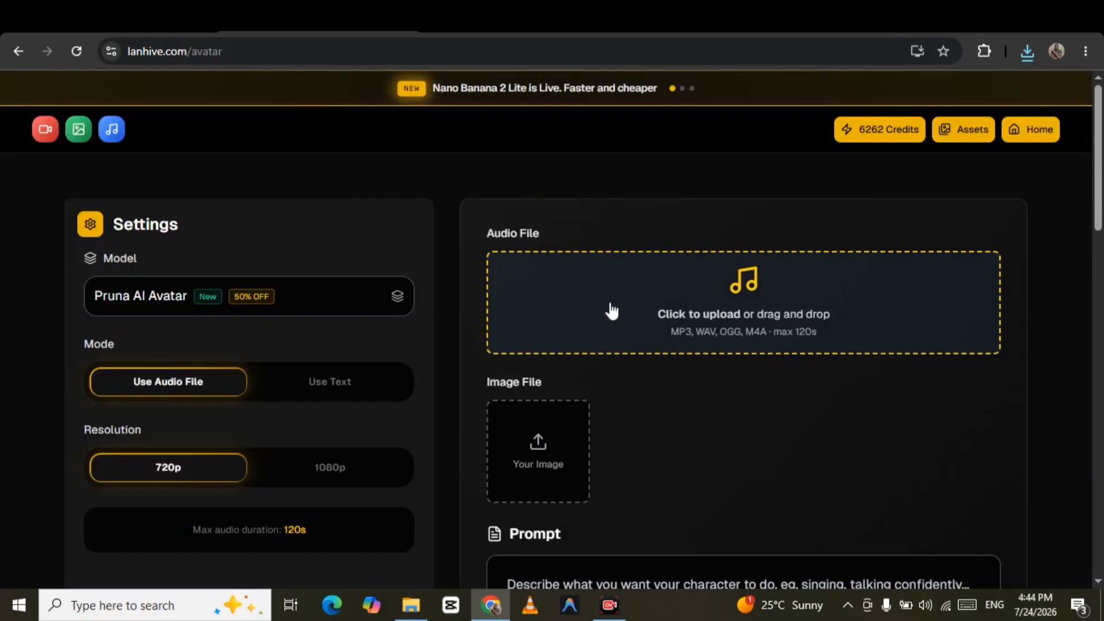
Play the uploaded audio clip 1 (1).mp3 in the avatar tool
click(516, 324)
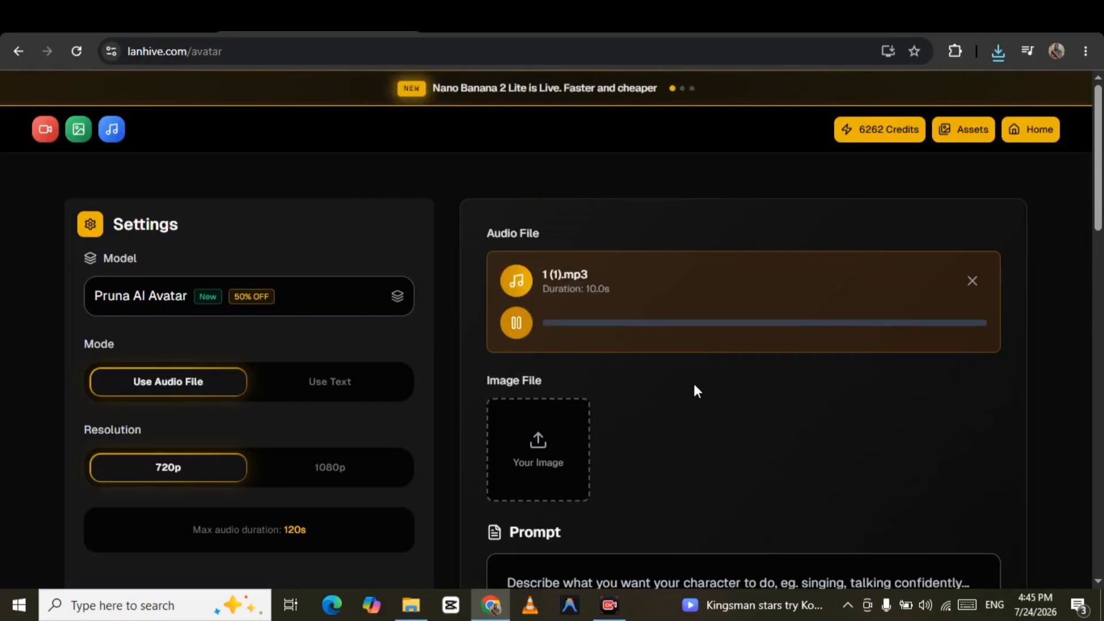
Upload the lakeside image of the woman and three children and enter the avatar prompt "The characters are singing and dancing"
click(515, 329)
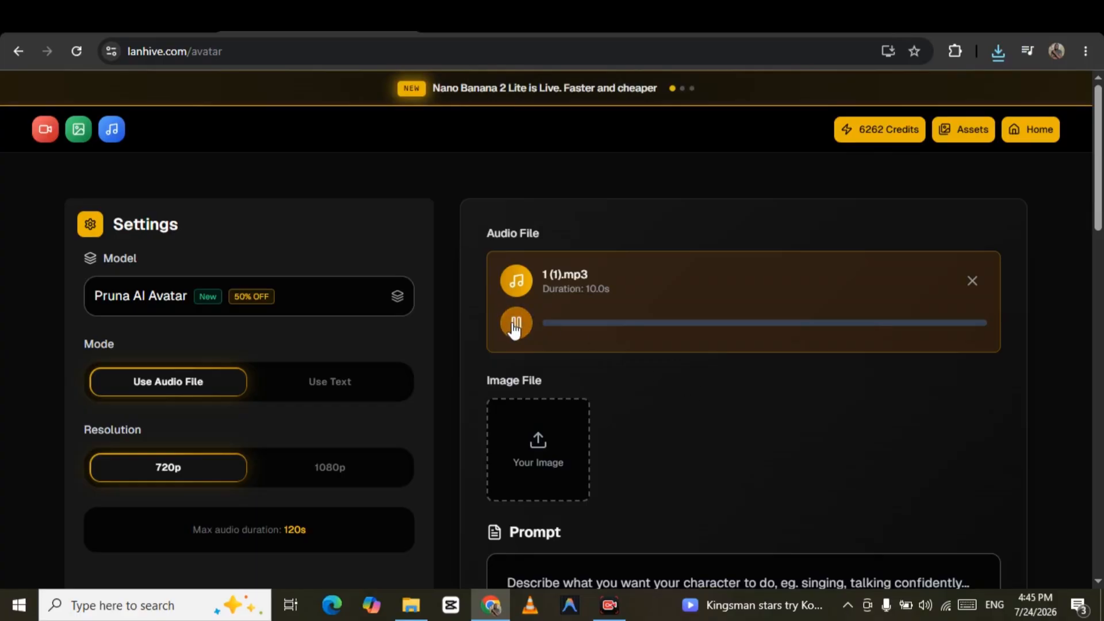
click(545, 459)
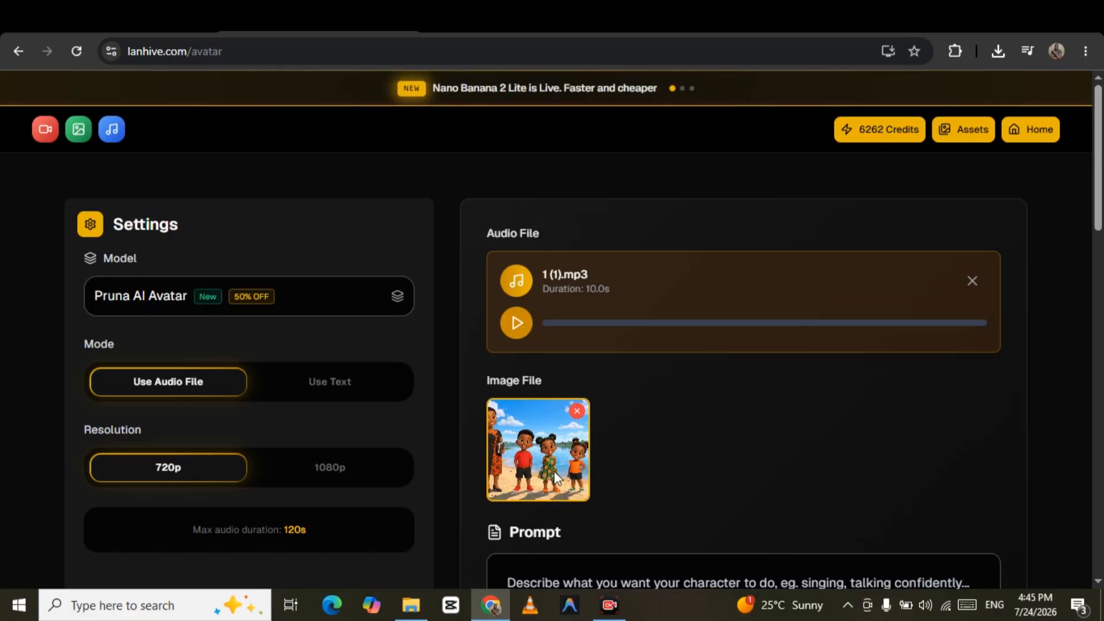
scroll(606, 473, down, 1)
click(621, 508)
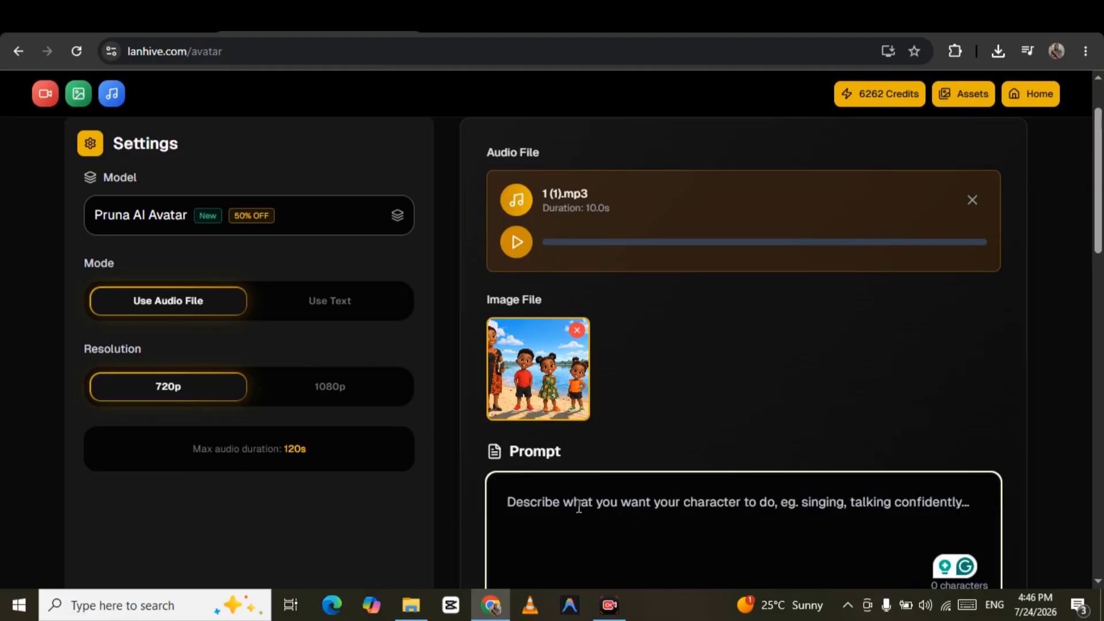
text(The characters are singing and dancing)
scroll(579, 508, down, 1)
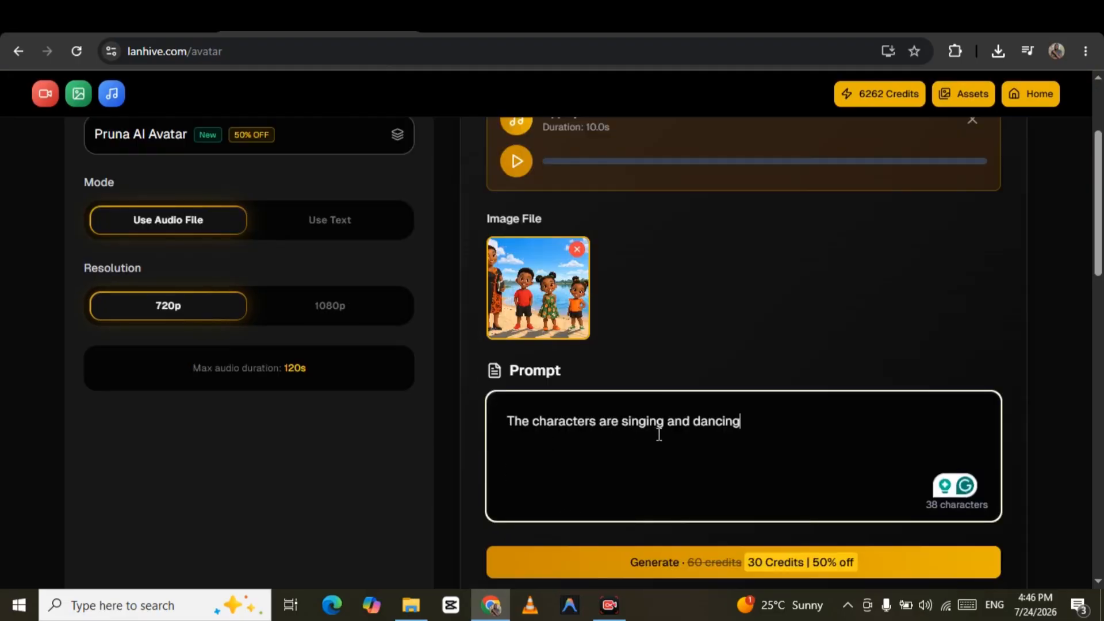
scroll(659, 435, down, 1)
scroll(658, 434, up, 1)
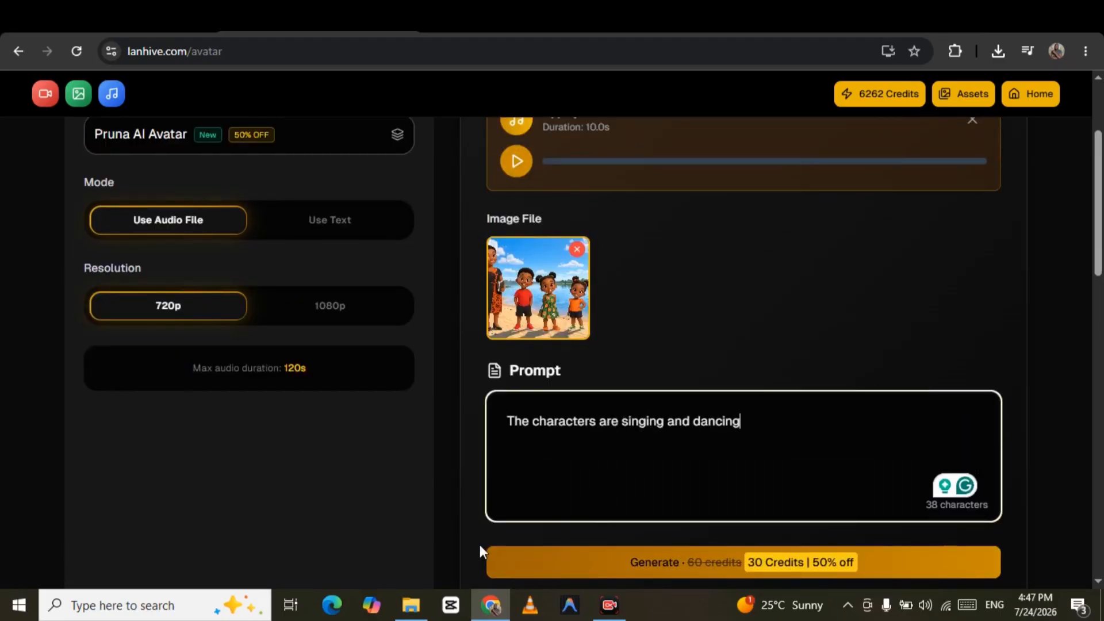
Remove the audio clip 1 (1).mp3 and the uploaded character image from the avatar tool
scroll(482, 520, up, 3)
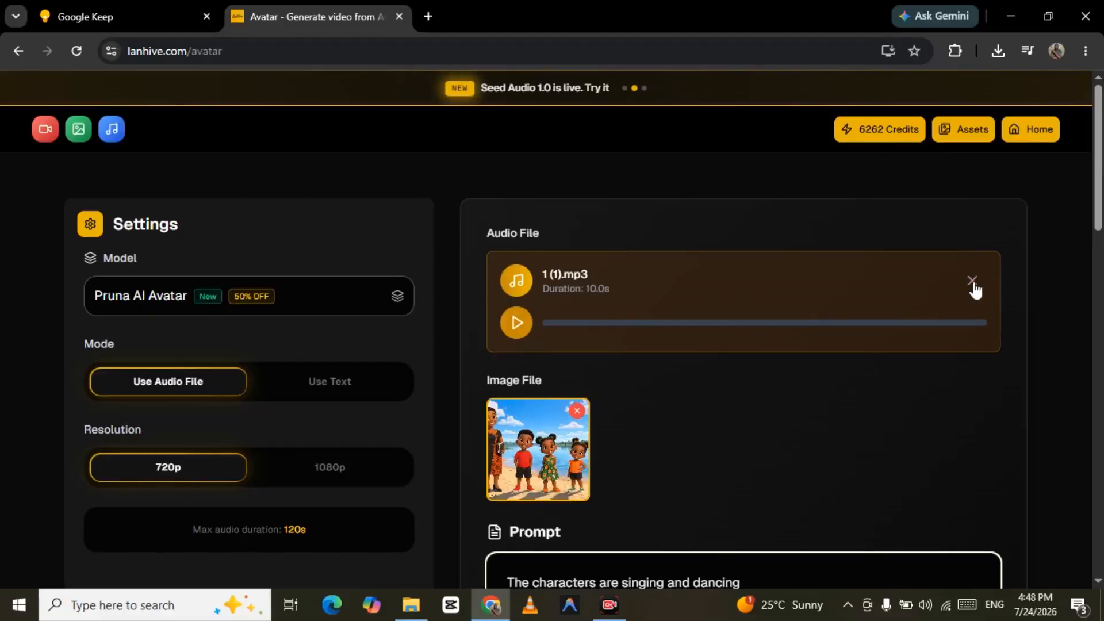
click(971, 283)
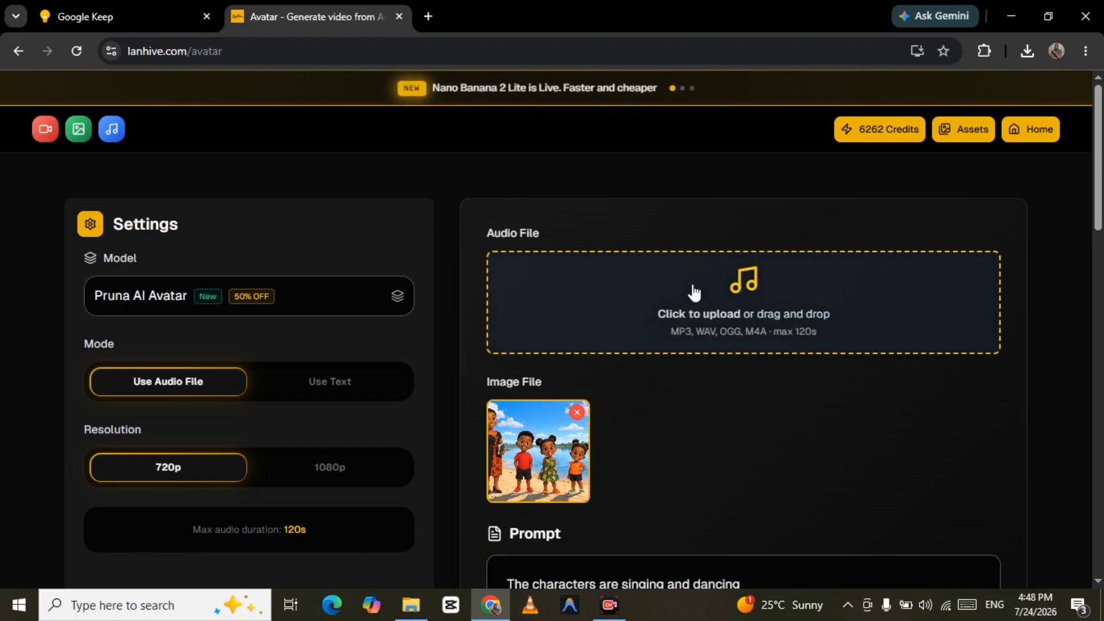
click(576, 412)
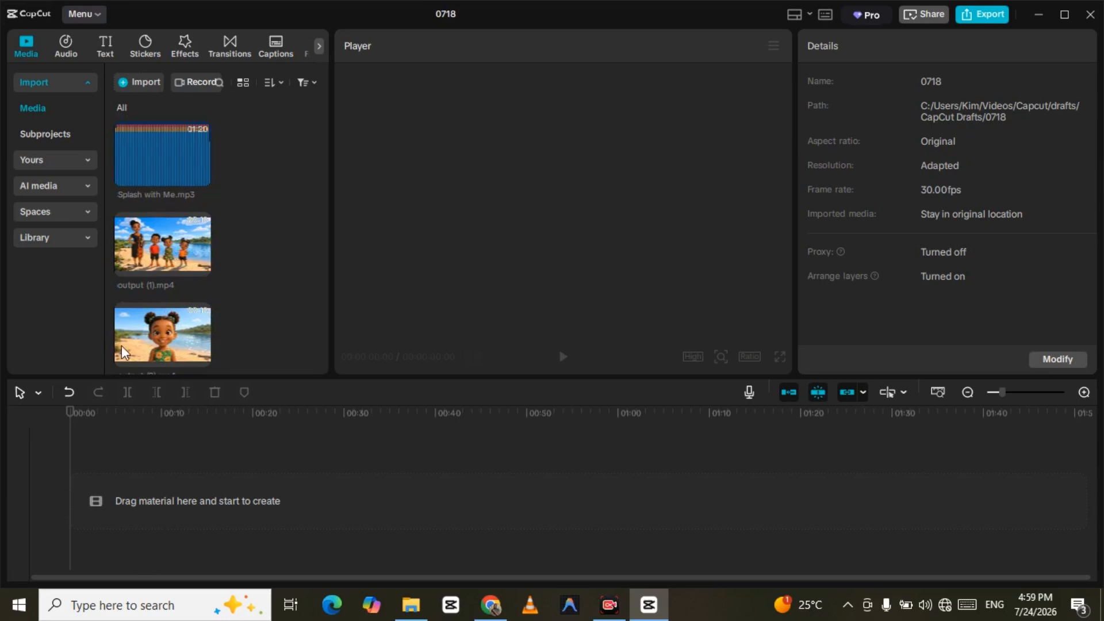
Switch to CapCut, place output (1).mp4 through output (8).mp4 in order on the timeline and preview the sequence from the start
drag(162, 244, 151, 460)
drag(167, 338, 449, 460)
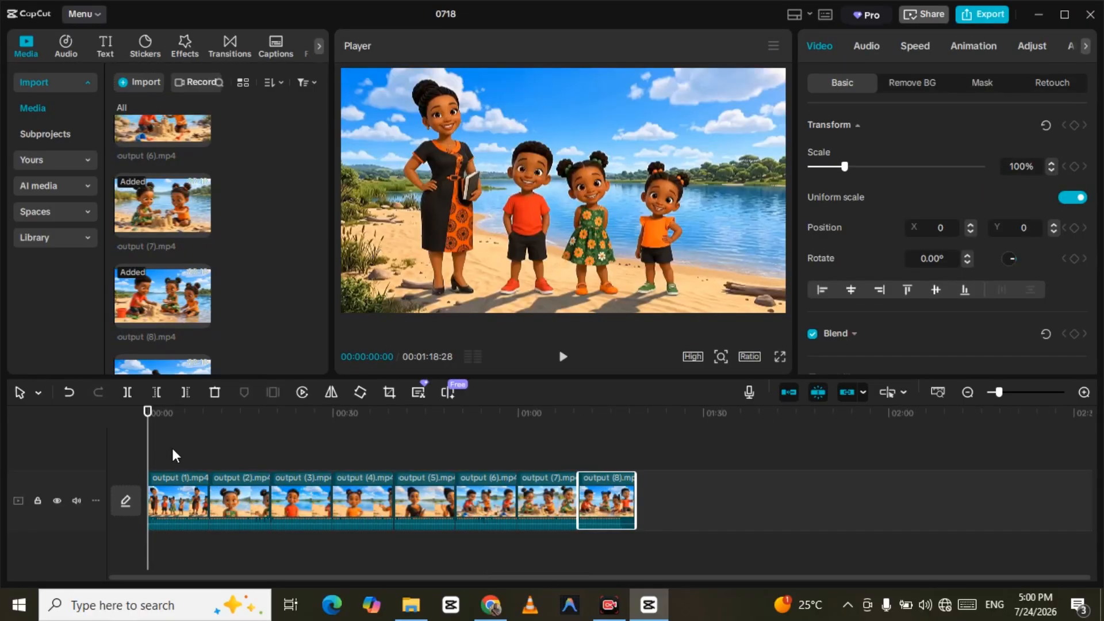
key(space)
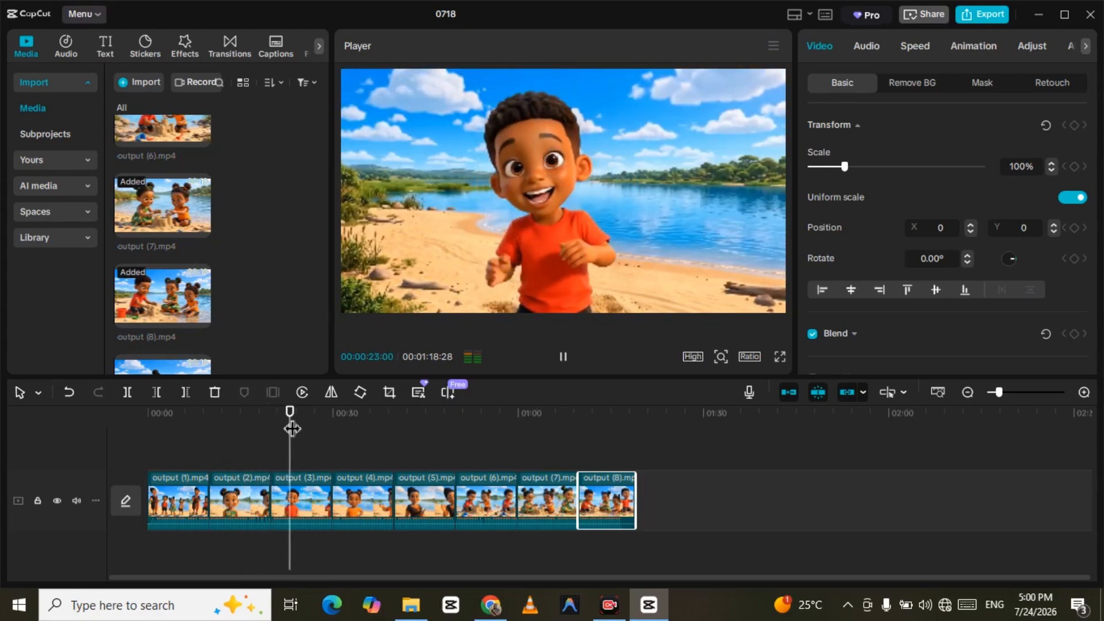
drag(293, 426, 147, 439)
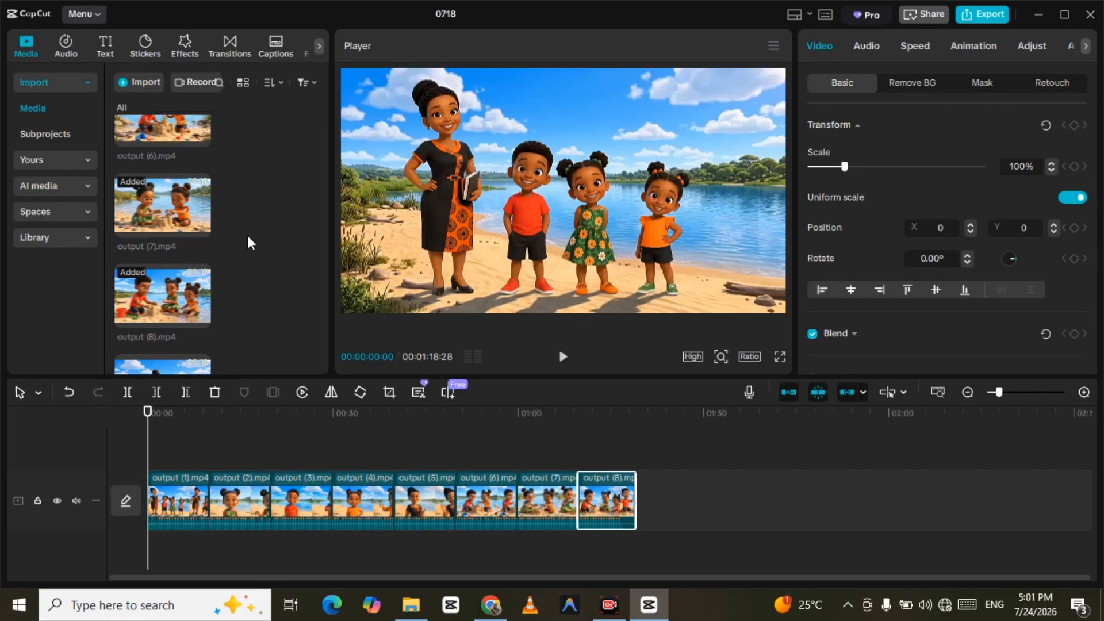
Add Splash with Me.mp3 beneath the video clips from the start of the timeline and mute the video track
scroll(208, 261, up, 6)
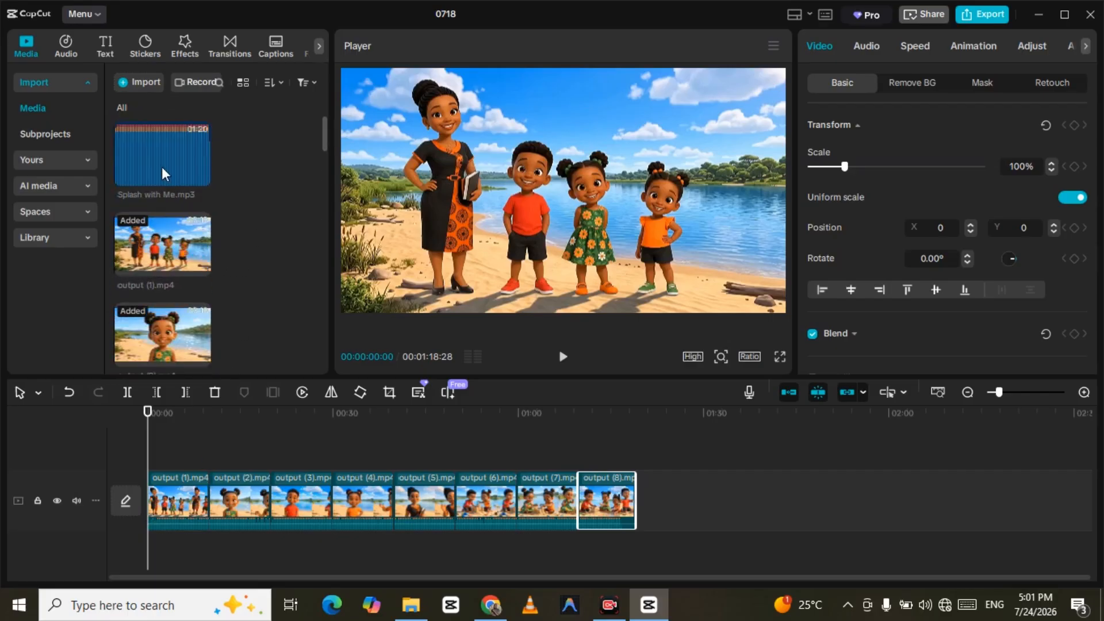
drag(157, 159, 211, 537)
drag(142, 501, 117, 518)
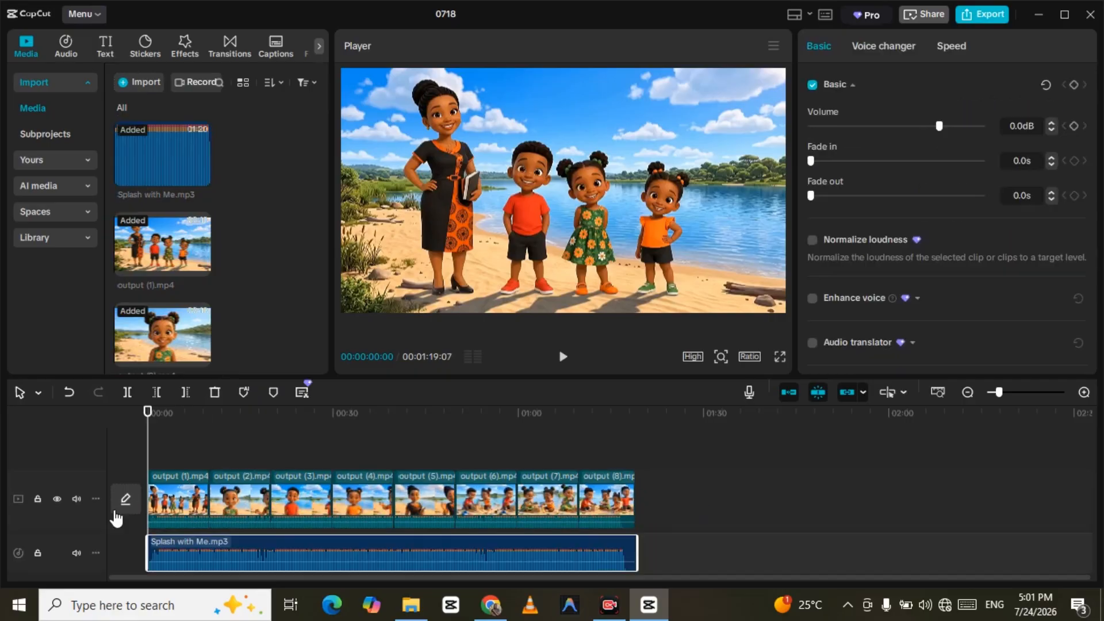
click(76, 499)
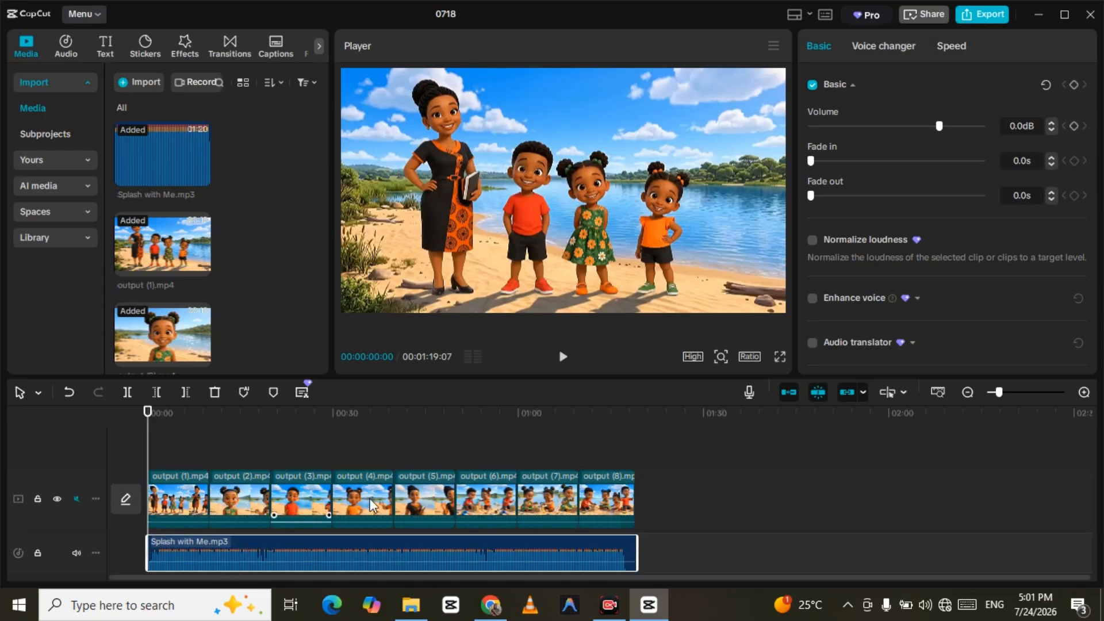
Play back the timeline with the song and the edited version with intro, logo and lyric captions
click(185, 429)
key(space)
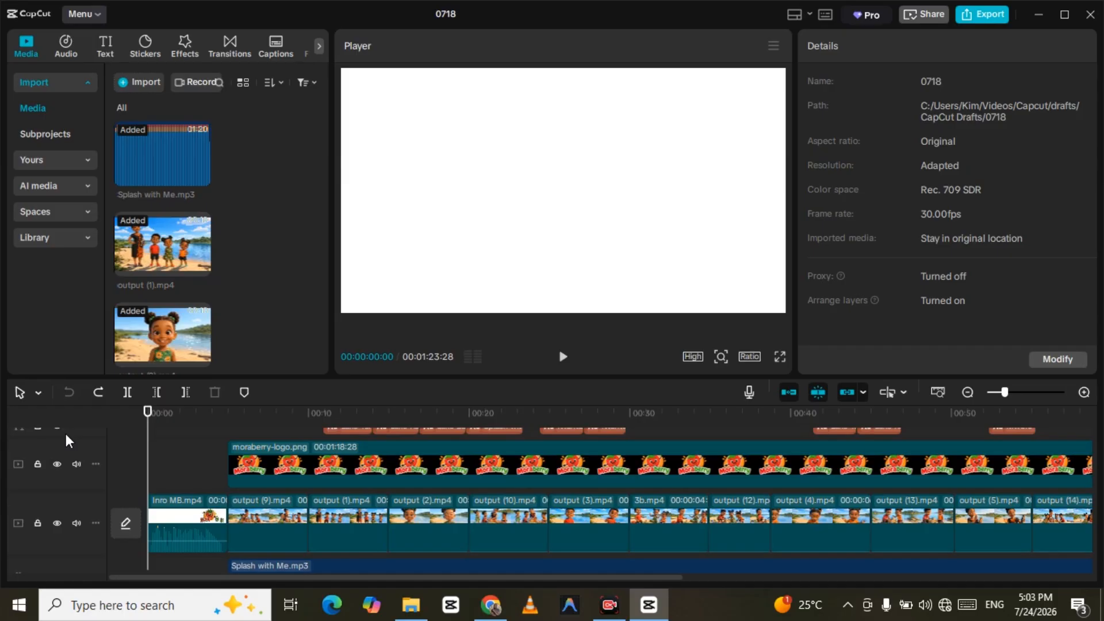
key(space)
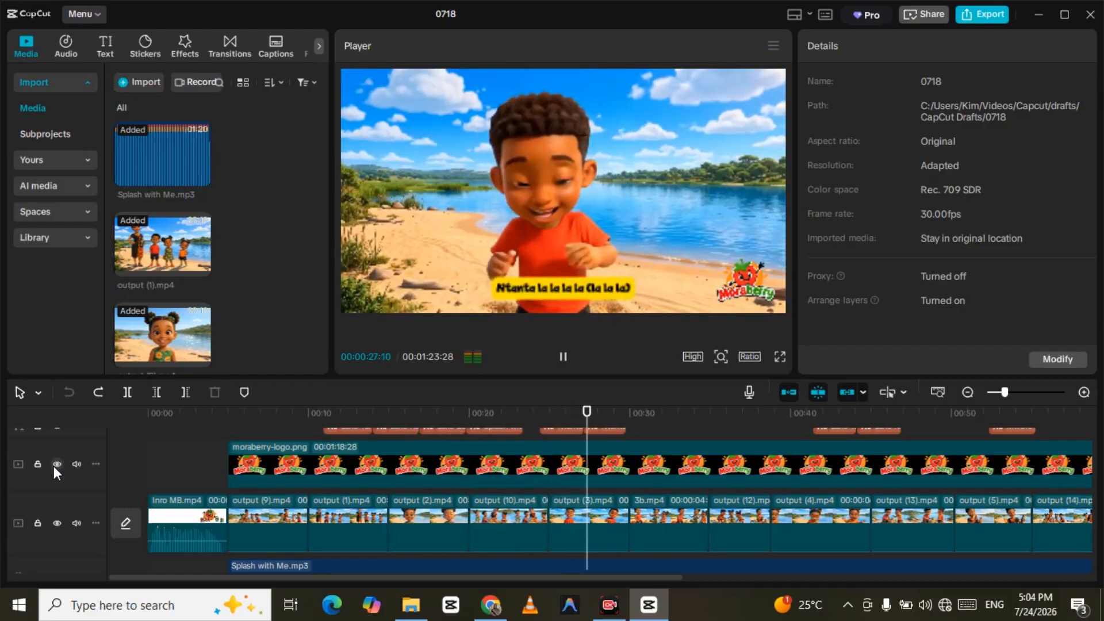
key(space)
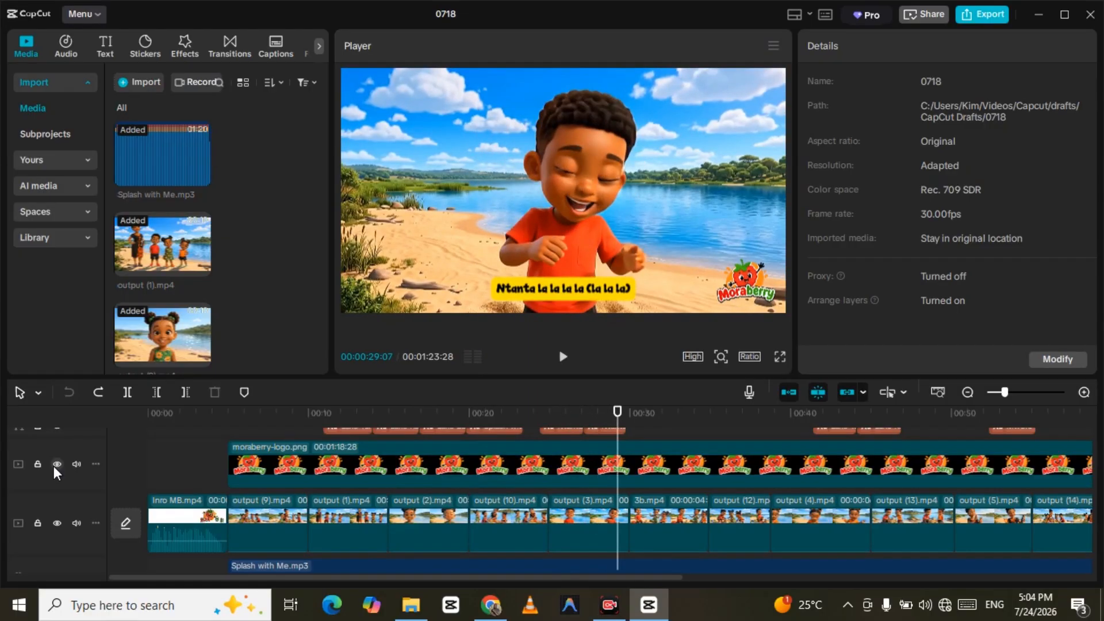